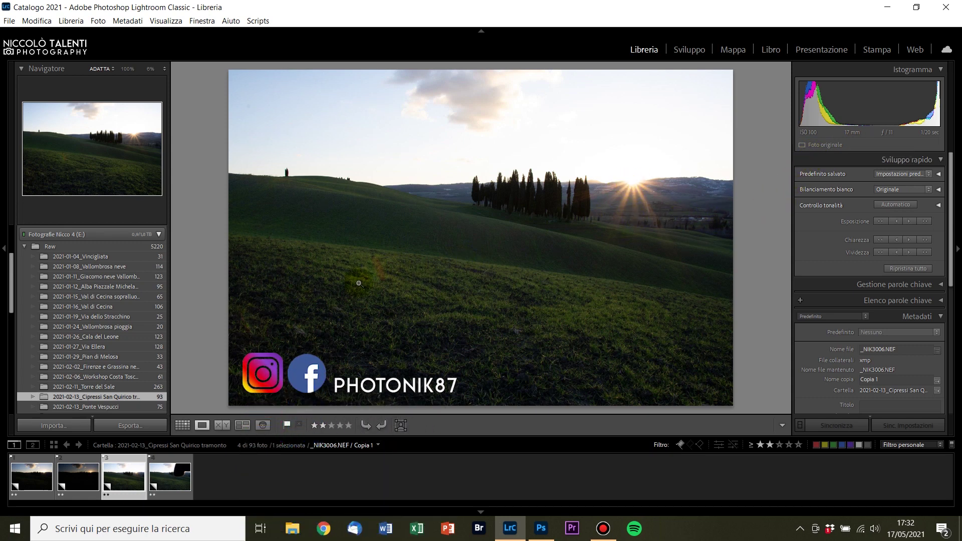
- Inspect the flare on the grass of the third photo at 100%, and compare the four sunset exposures
left_click_drag(371, 258, 501, 187)
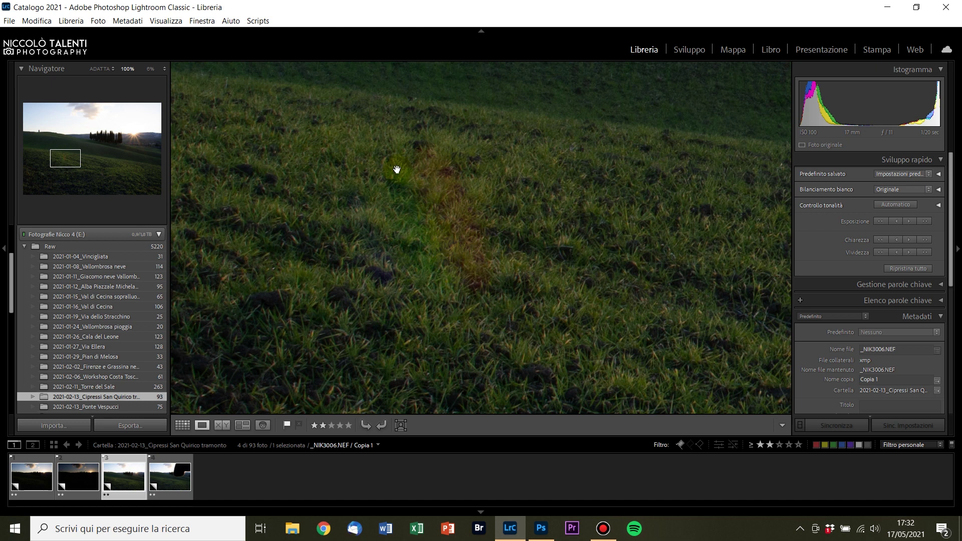
left_click(115, 164)
left_click(115, 164)
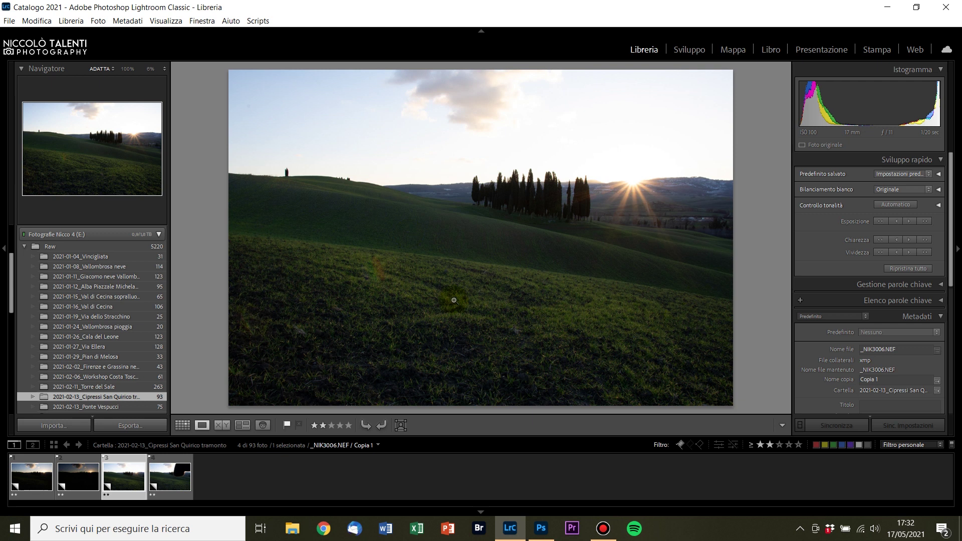
key("Right")
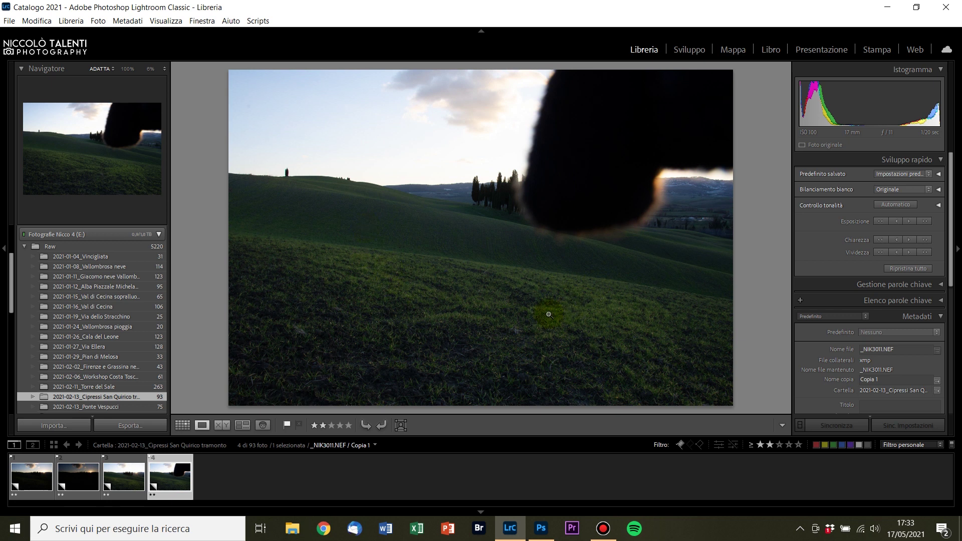
left_click(31, 476)
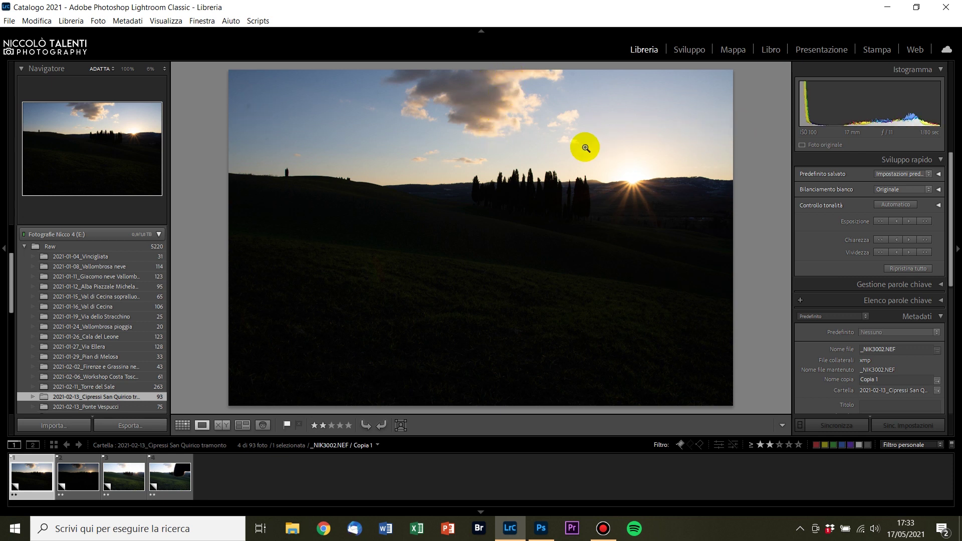
left_click(80, 481)
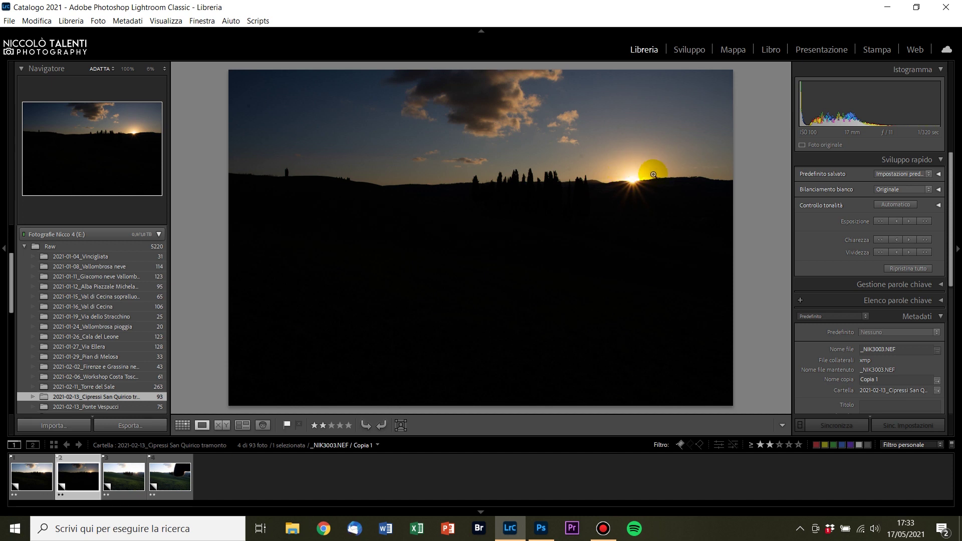
- Select all four sunset photos and apply the Adobe Paesaggio profile to them in the Sviluppo module
left_click(173, 479)
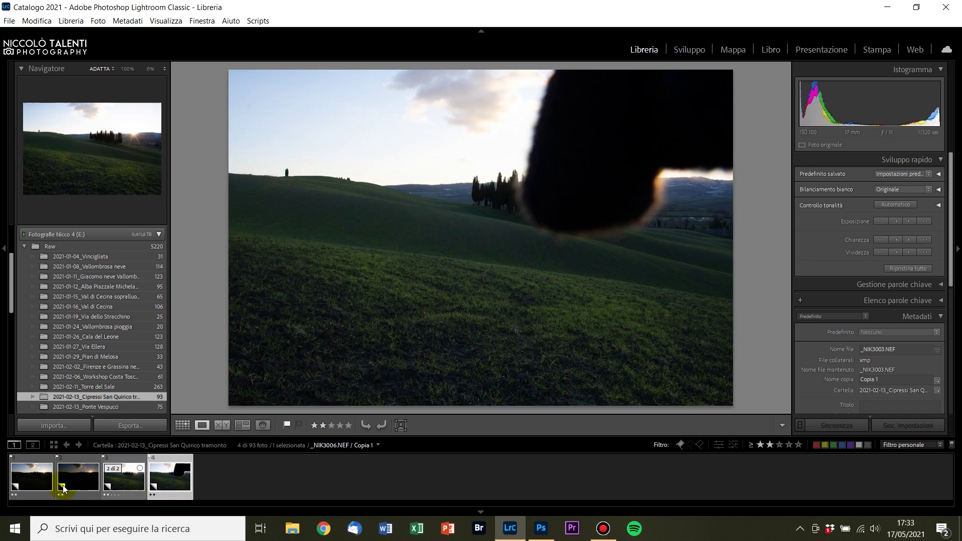
left_click(32, 488, "shift")
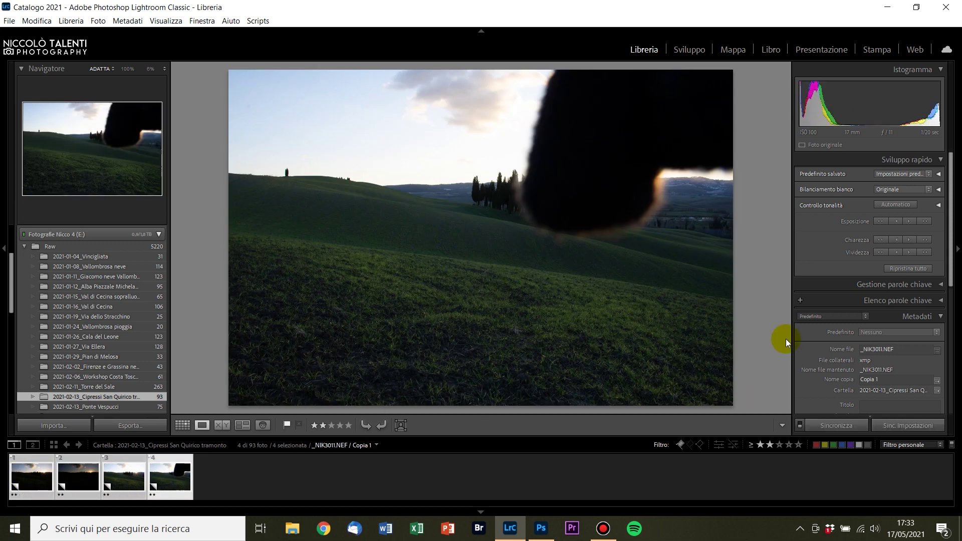
left_click(688, 49)
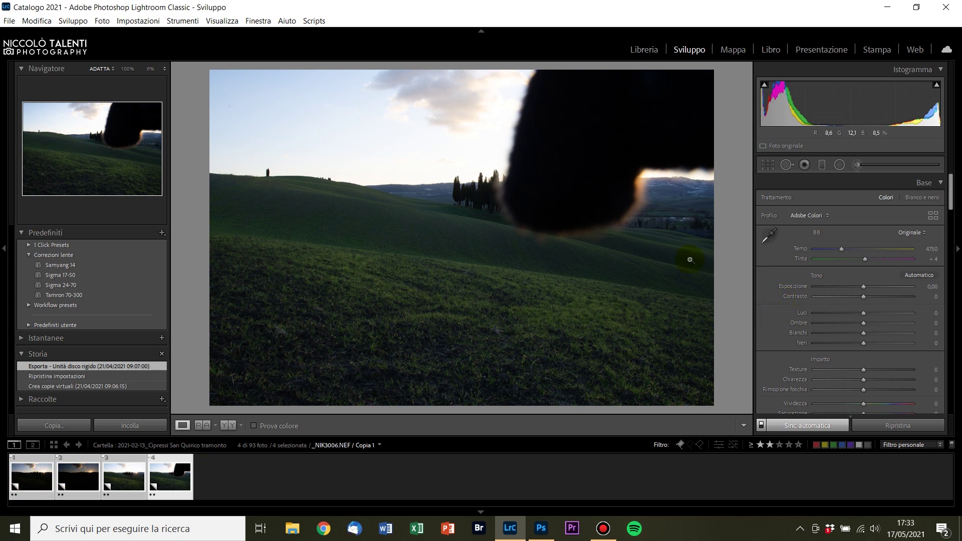
left_click(814, 218)
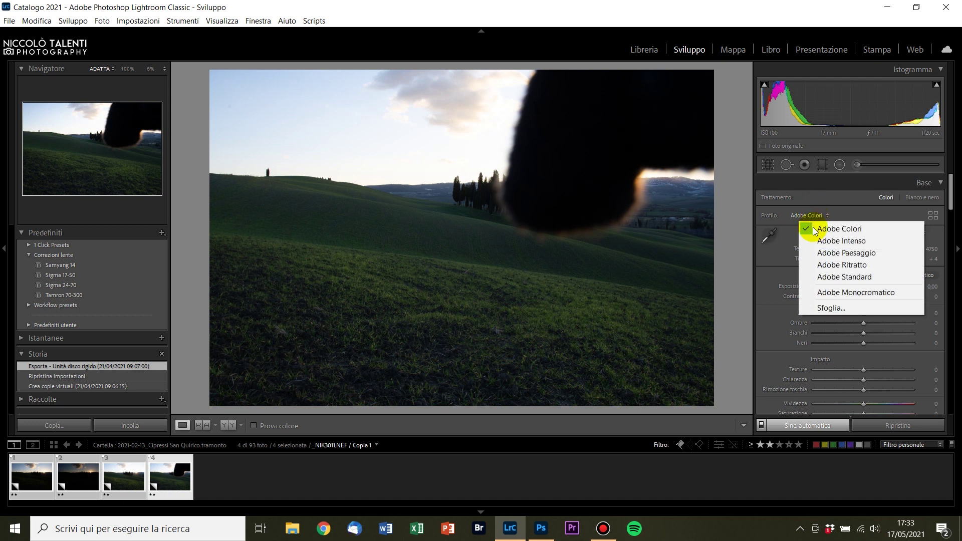
left_click(840, 253)
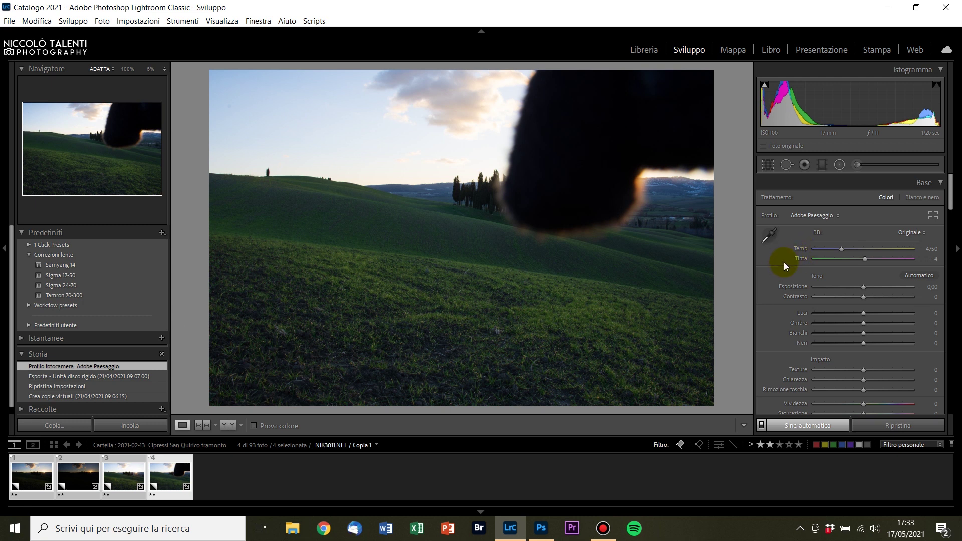
- Enable chromatic aberration removal and lens profile corrections for all four photos
scroll(785, 261, "down", 10)
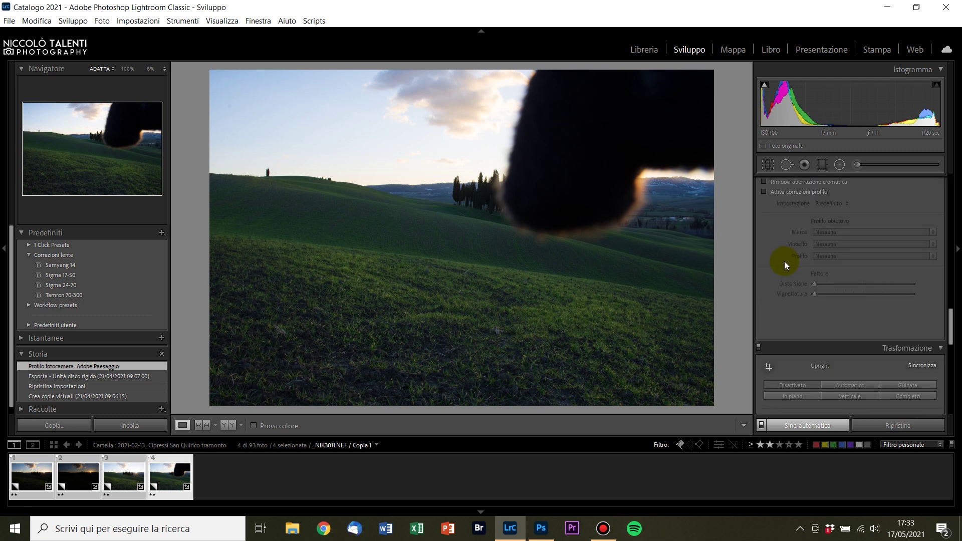
scroll(773, 248, "up", 2)
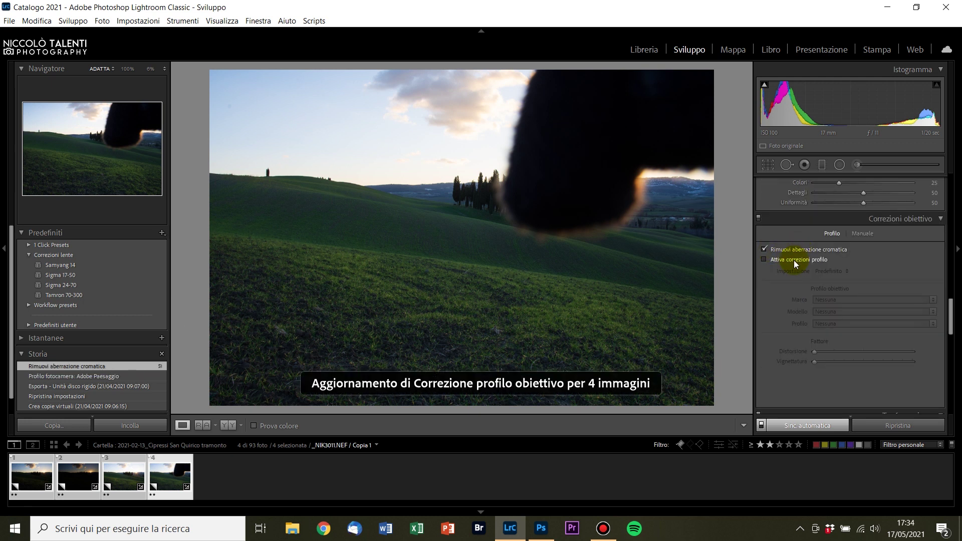
left_click(763, 263)
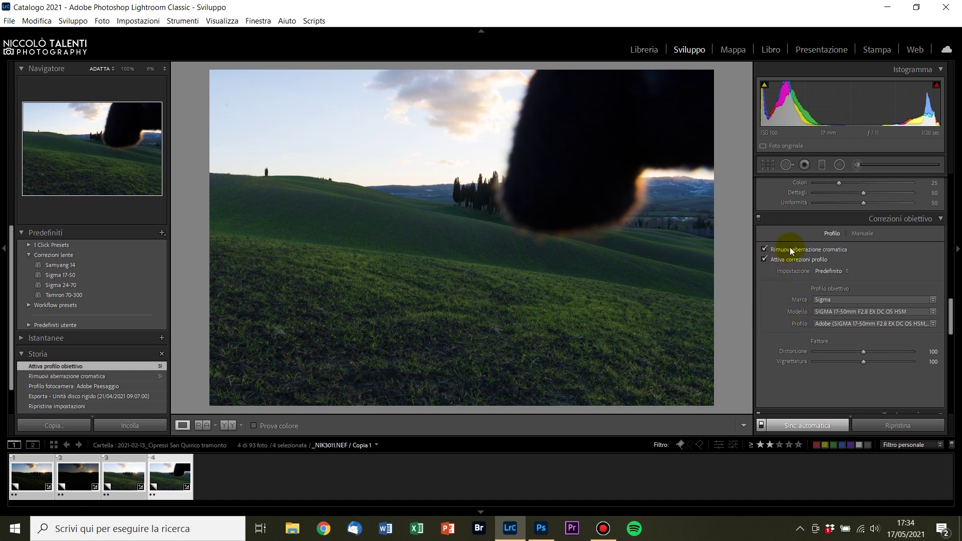
- Select only the third and fourth photos and set their Luci to -67 and Neri to +6
scroll(782, 280, "up", 10)
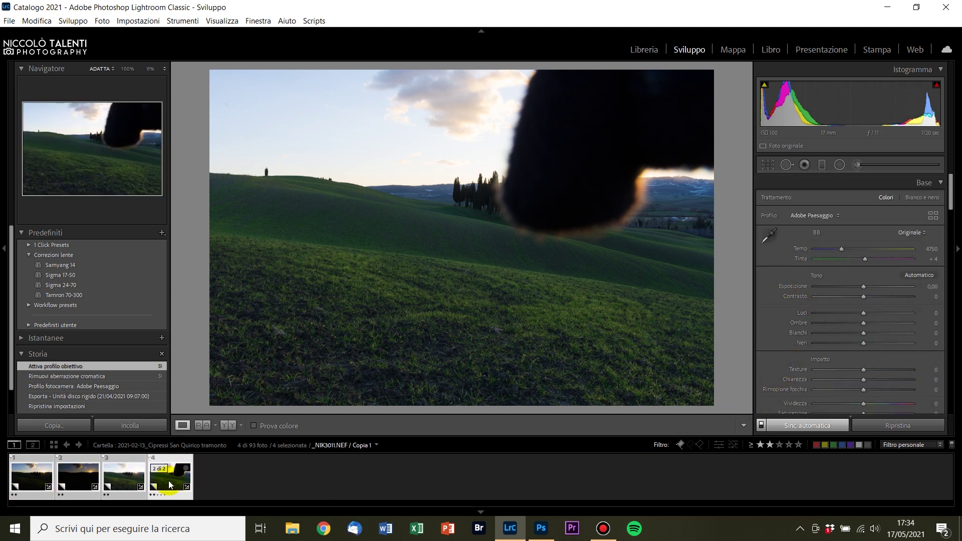
left_click(119, 489)
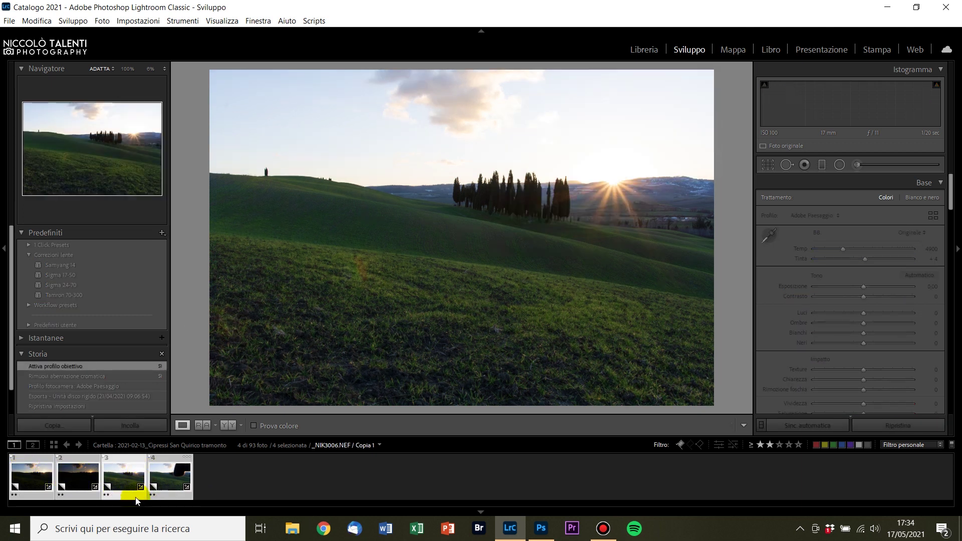
left_click(140, 495)
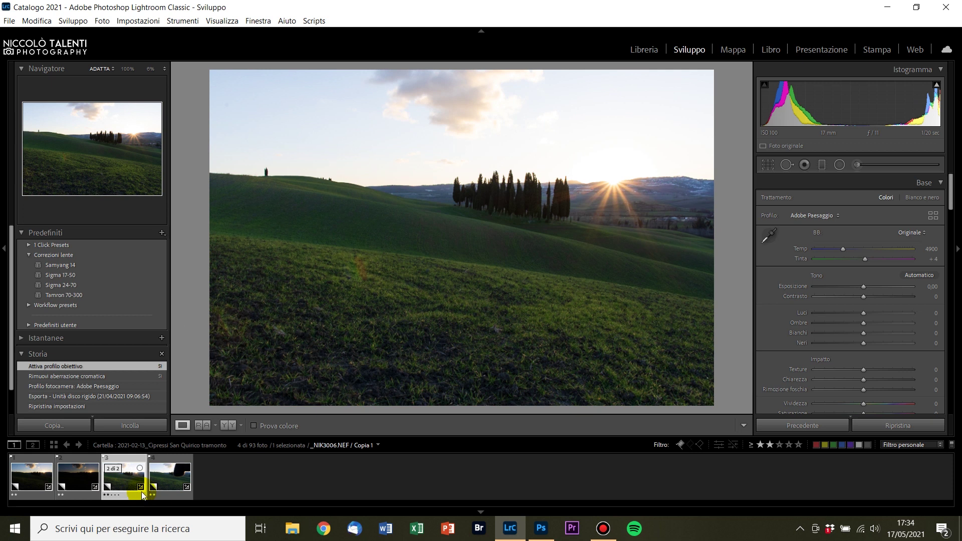
left_click(170, 485, "ctrl")
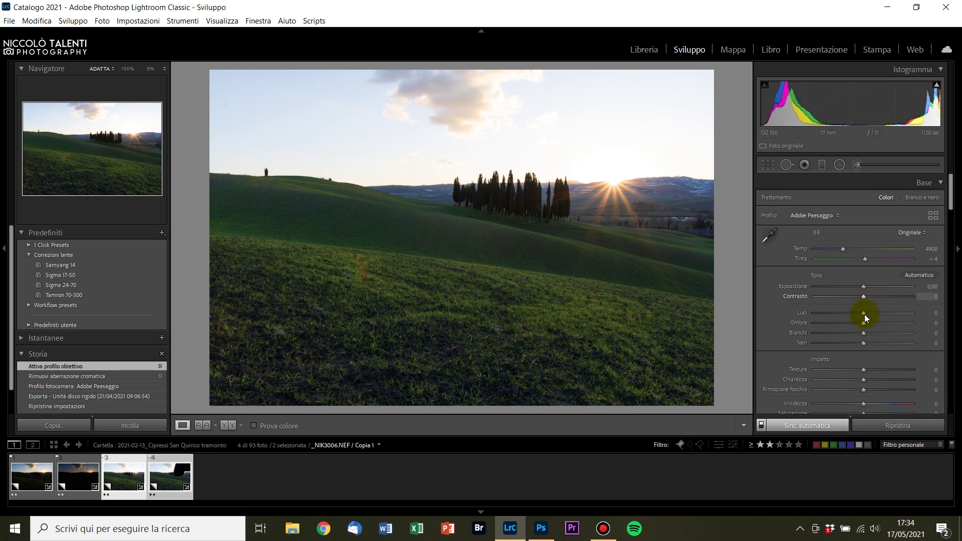
left_click_drag(846, 311, 831, 304)
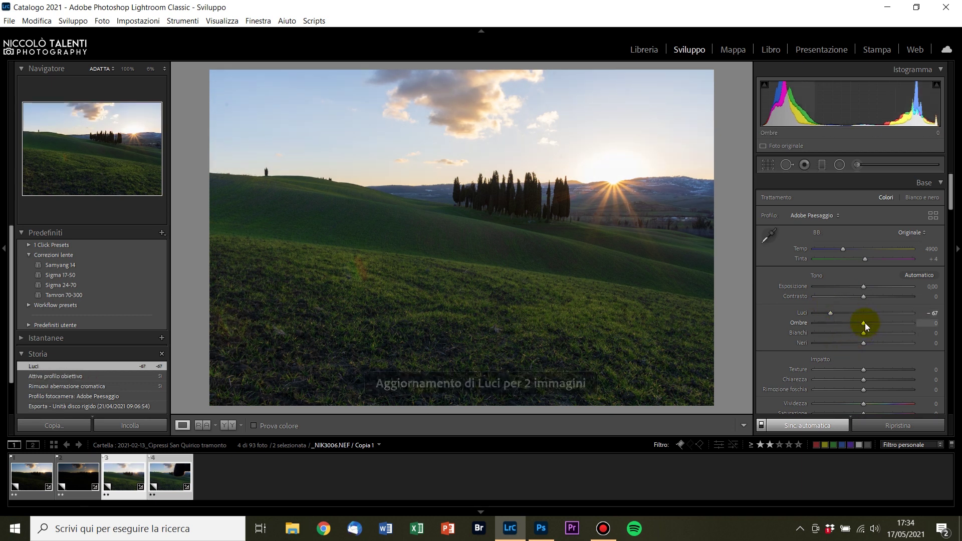
left_click_drag(862, 348, 865, 344)
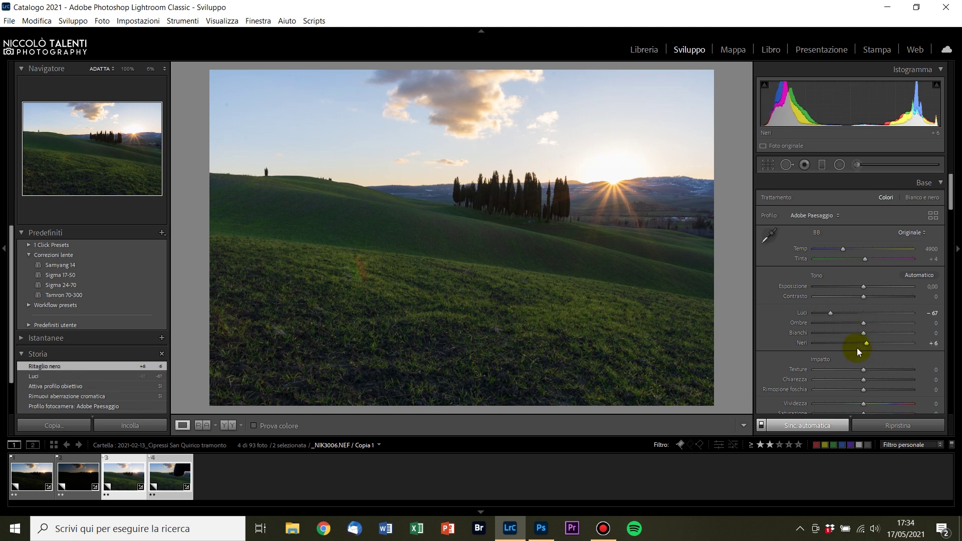
- Set the Giallo hue (Tonalità) to +4 for the two selected photos
scroll(790, 339, "down", 3)
scroll(789, 343, "down", 2)
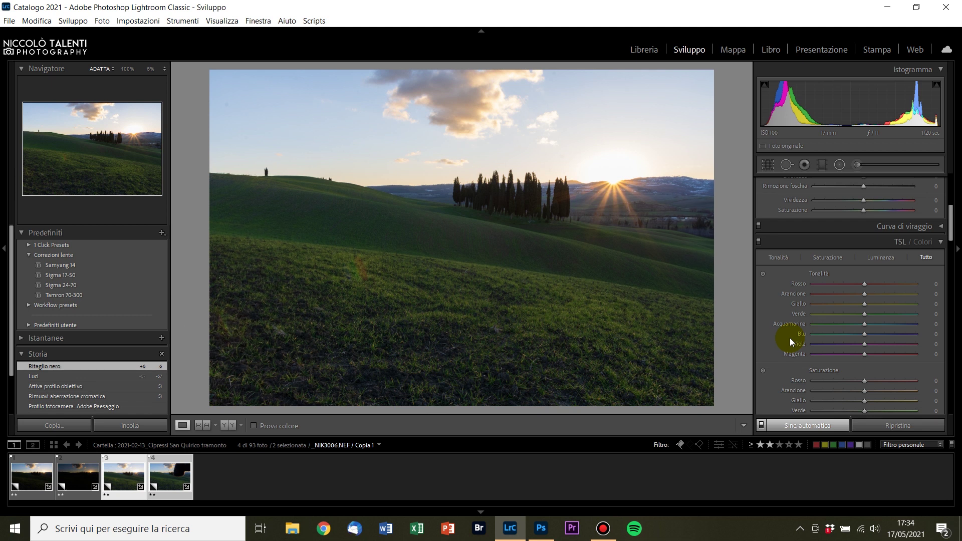
scroll(790, 343, "down", 2)
scroll(790, 339, "down", 2)
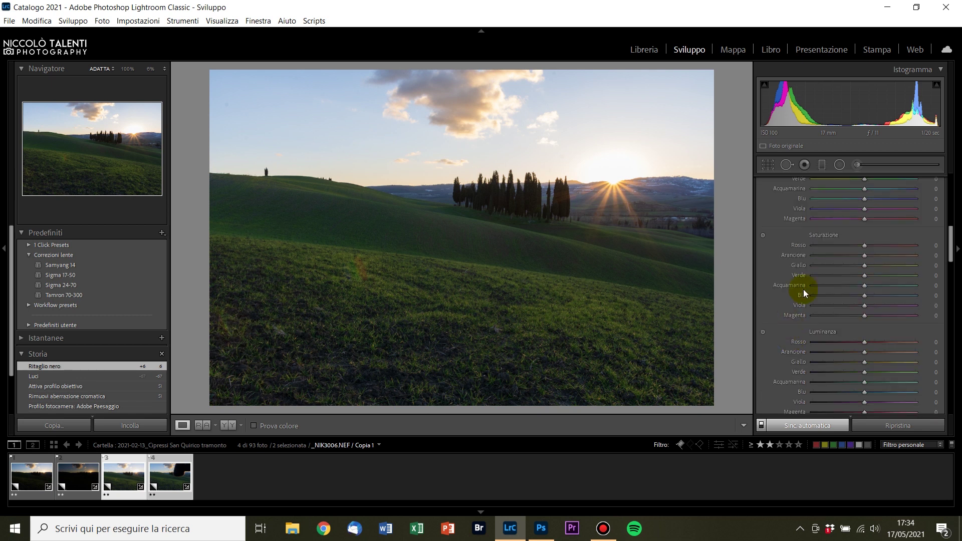
scroll(787, 276, "up", 2)
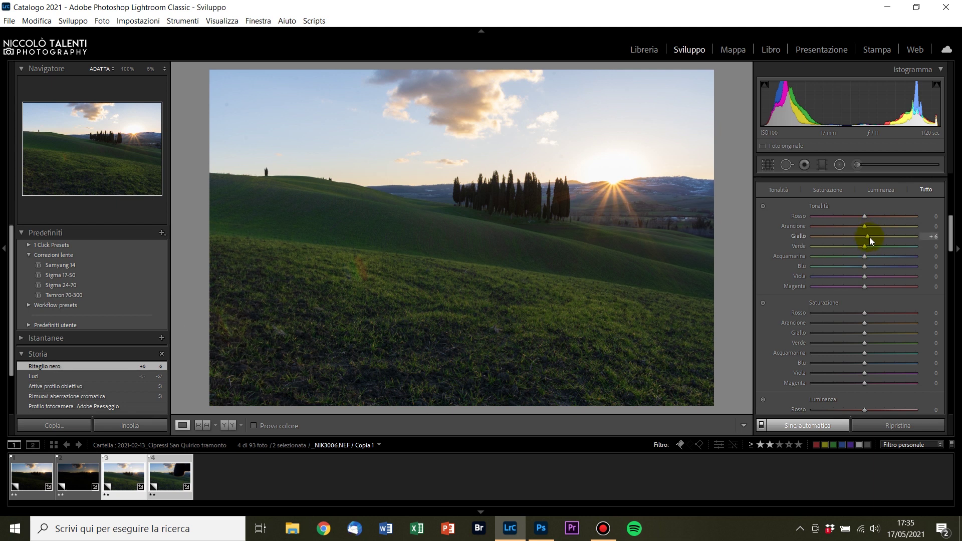
left_click_drag(868, 237, 868, 237)
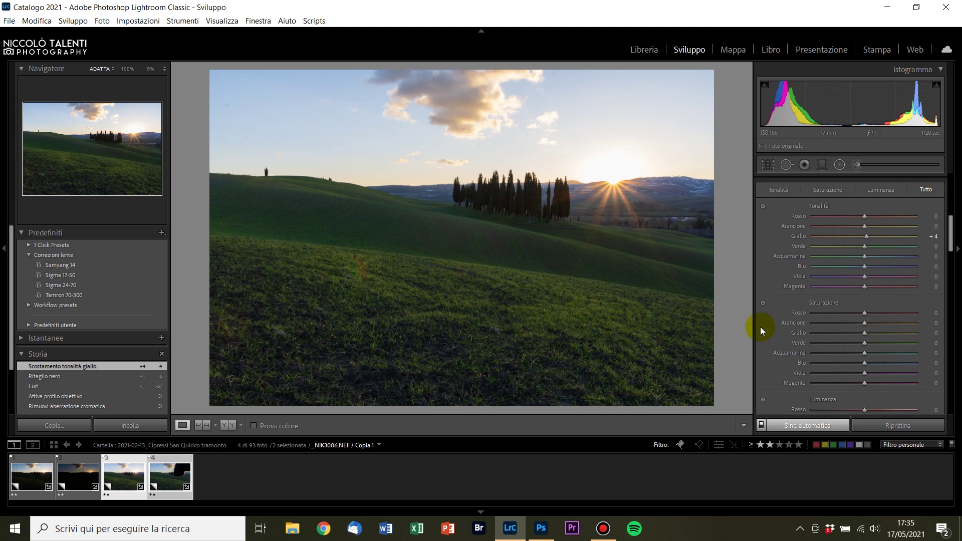
- Sharpen the two selected photos with Raggio 0.5, a strongly raised Dettagli value and Mascheratura 31
scroll(786, 315, "down", 10)
left_click_drag(794, 300, 782, 301)
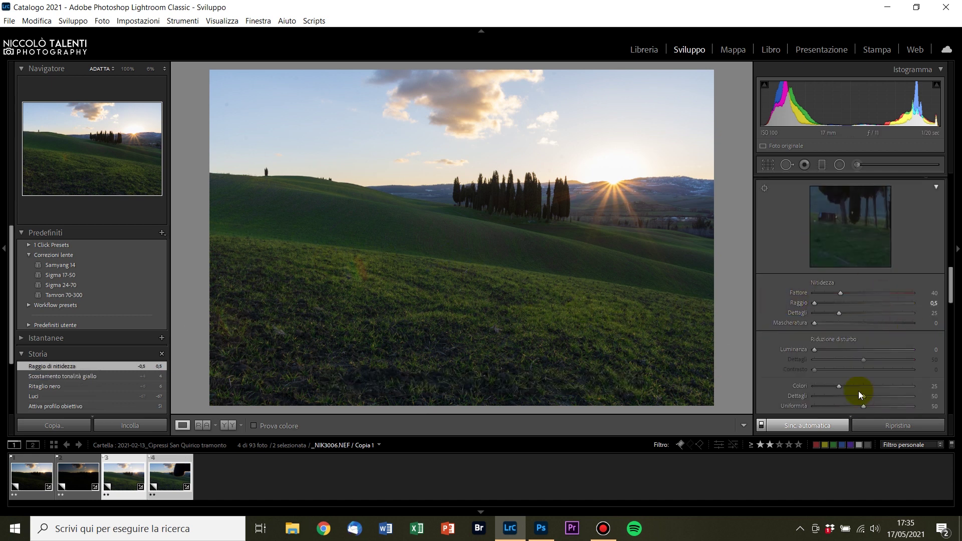
left_click_drag(841, 311, 900, 310)
mouse_move(844, 323)
left_mouse_down()
mouse_move(869, 323)
mouse_move(844, 324)
left_mouse_up()
- Set the blue primary saturation in Calibrazione to +18, and the white balance to Temp 5214 and Tinta 0
scroll(812, 381, "down", 10)
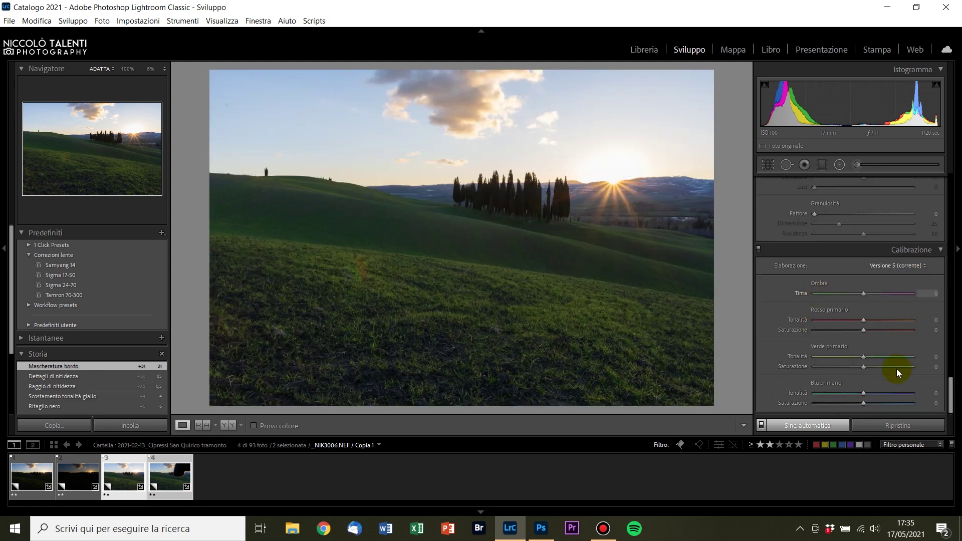
left_click_drag(867, 404, 876, 404)
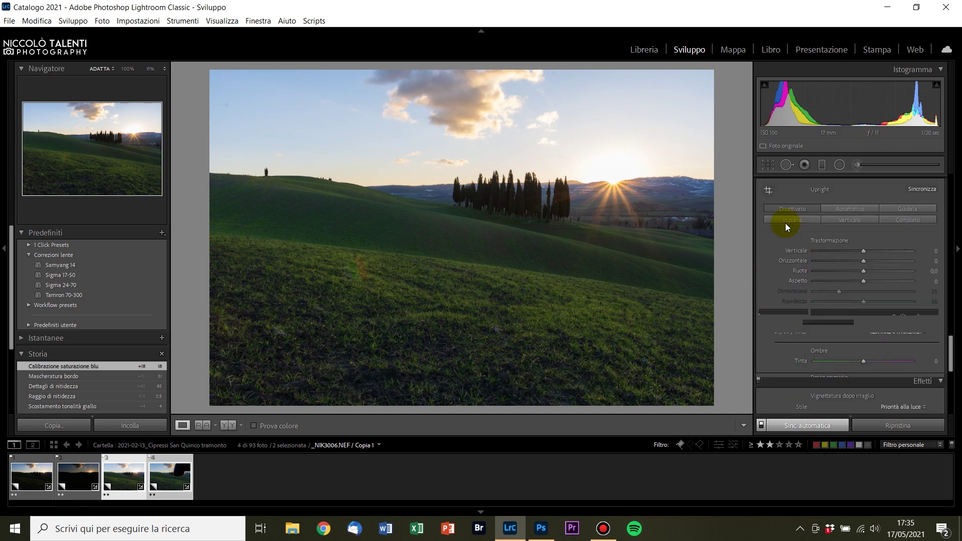
scroll(785, 224, "up", 15)
left_click_drag(845, 247, 849, 248)
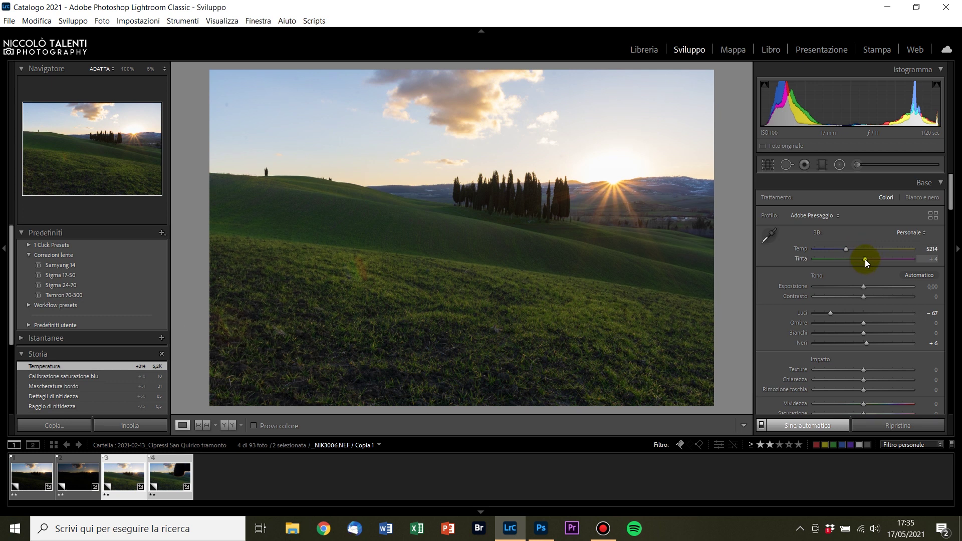
left_click_drag(865, 259, 864, 259)
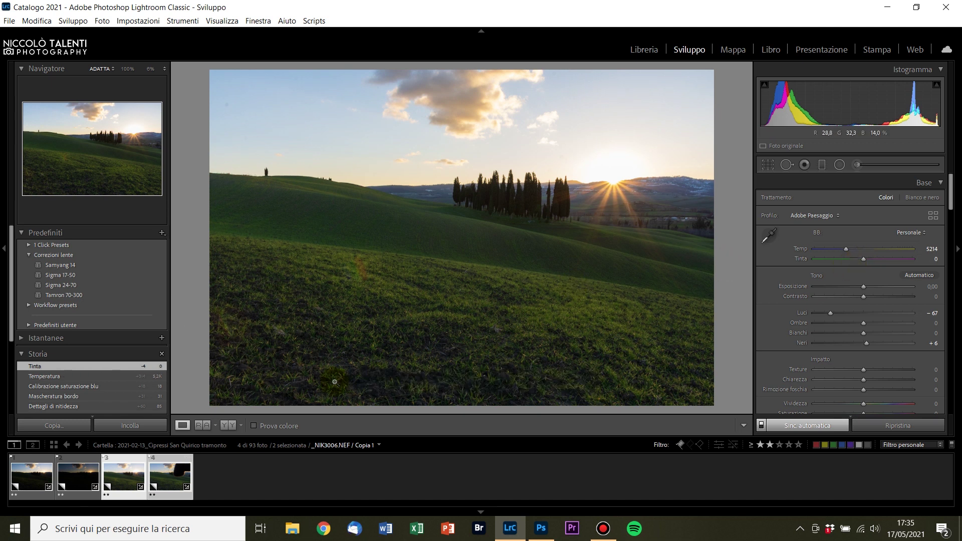
- Set the first photo's white balance to Temp 5571 and Tinta +12
key("Left")
key("Left")
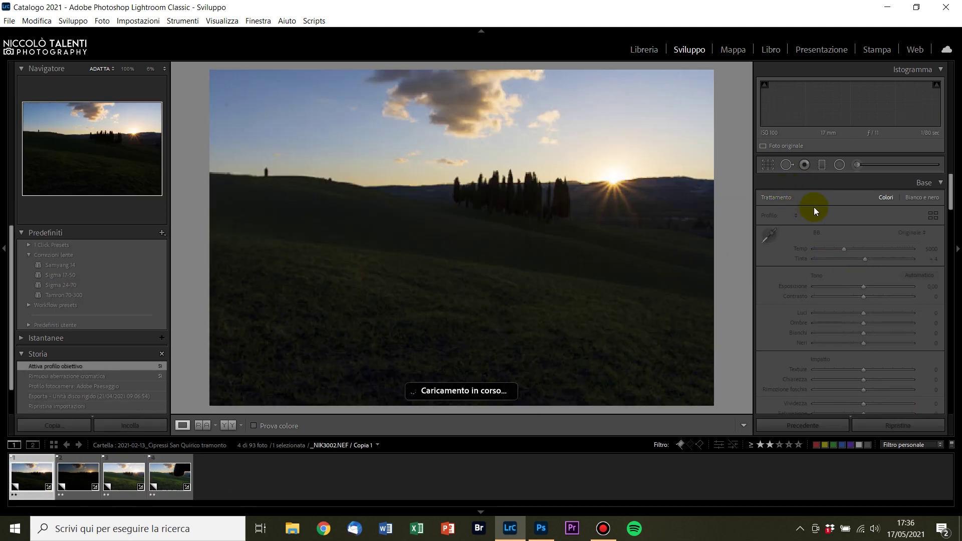
left_click(853, 248)
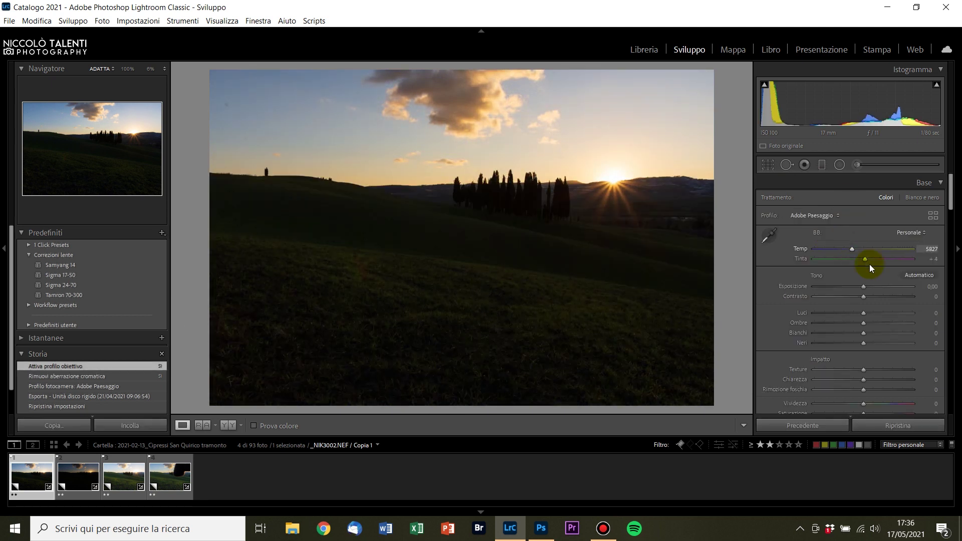
left_click_drag(867, 257, 851, 250)
- Remove the sensor dust spots across the first photo's sky with spot removal, using the Visualizza imperfezioni view
key("q")
key("a")
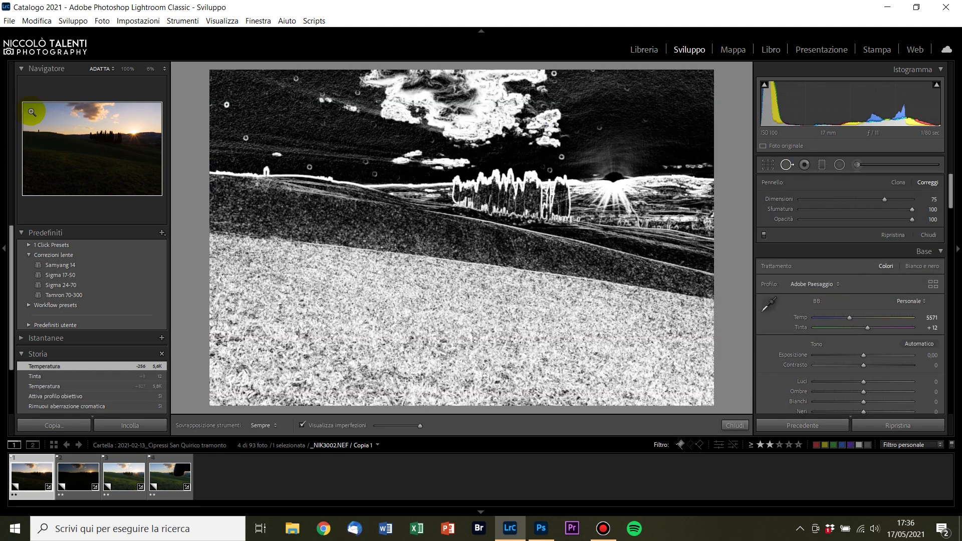
left_click(228, 105)
left_click(245, 138)
left_click(232, 160)
left_click(295, 78)
left_click(321, 93)
left_click(321, 123)
left_click(310, 163)
left_click(365, 162)
left_click(372, 125)
left_click(549, 170)
left_click(560, 157)
left_click(599, 129)
left_click(592, 72)
left_click(786, 164)
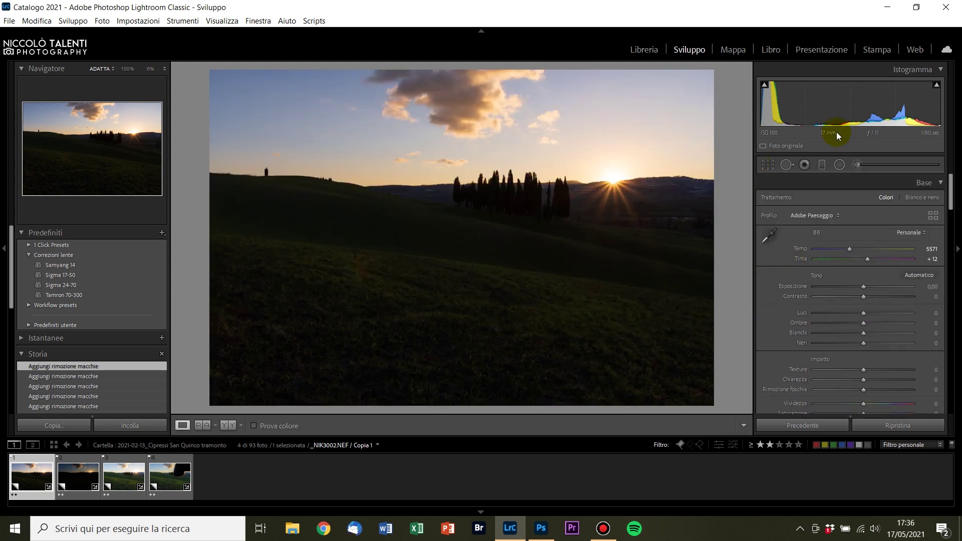
- Set the first photo's Esposizione to +0,26, Ombre to +71 and Luci to -26 to open up the dark hillside
left_click_drag(863, 284, 899, 321)
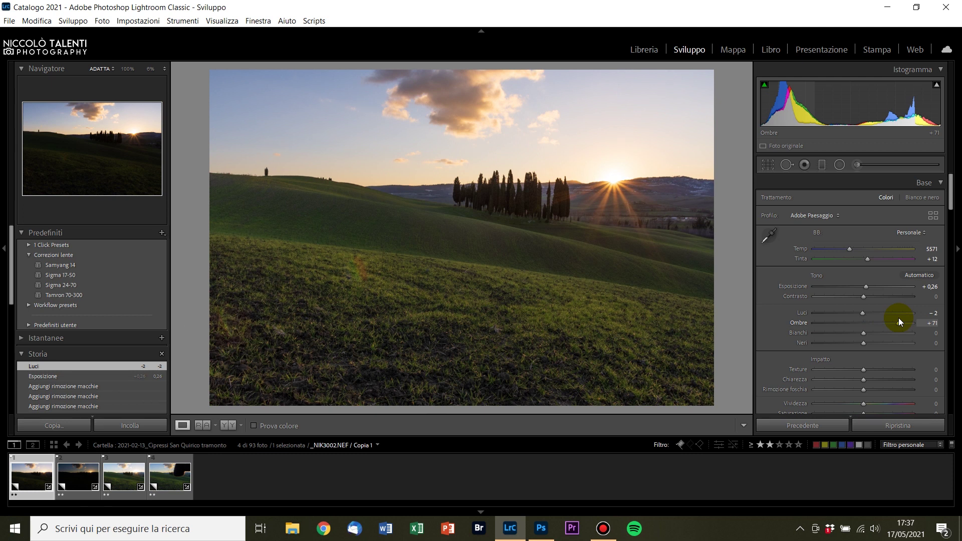
left_click_drag(862, 309, 860, 311)
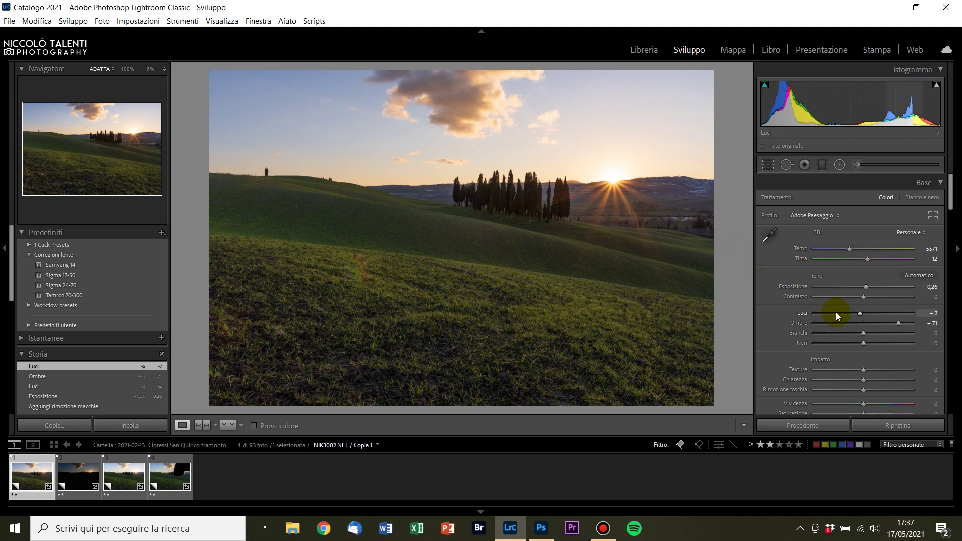
left_click_drag(836, 312, 781, 310)
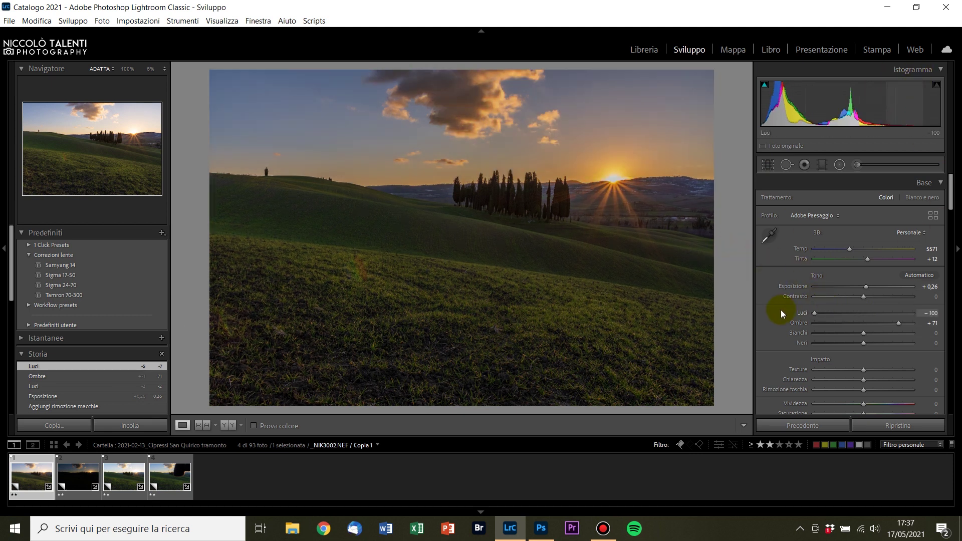
left_click_drag(819, 309, 851, 298)
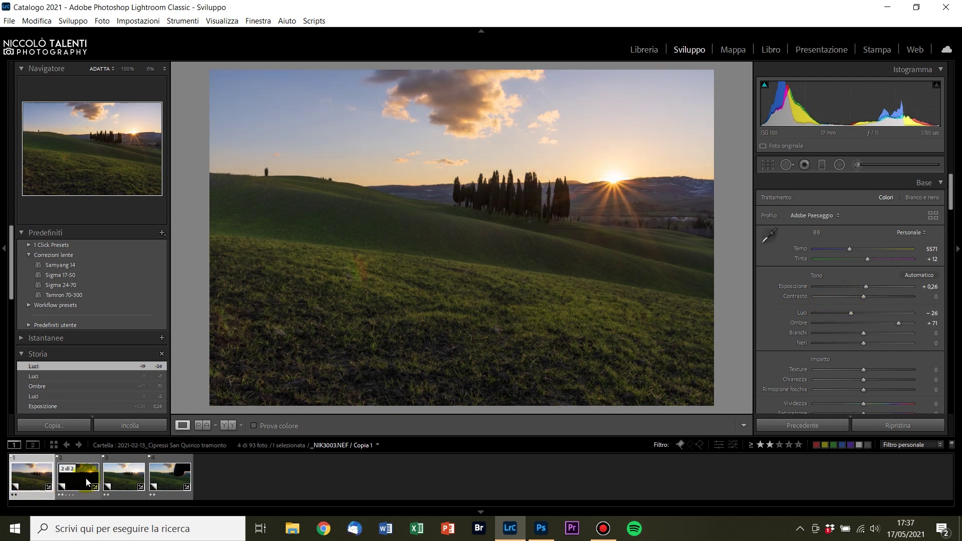
- Lower the Luci of the second, darkest photo to -21
key("Right")
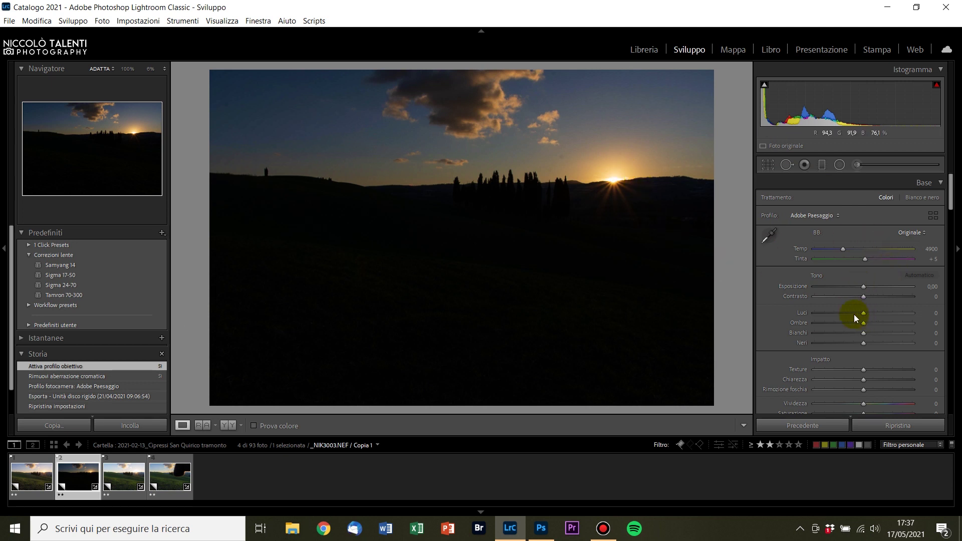
left_click_drag(853, 315, 814, 313)
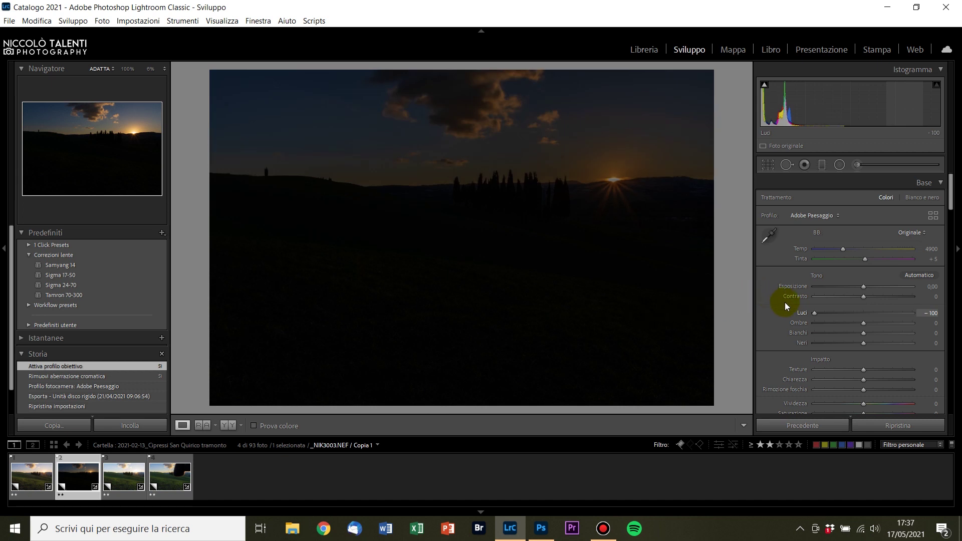
left_click_drag(821, 307, 850, 302)
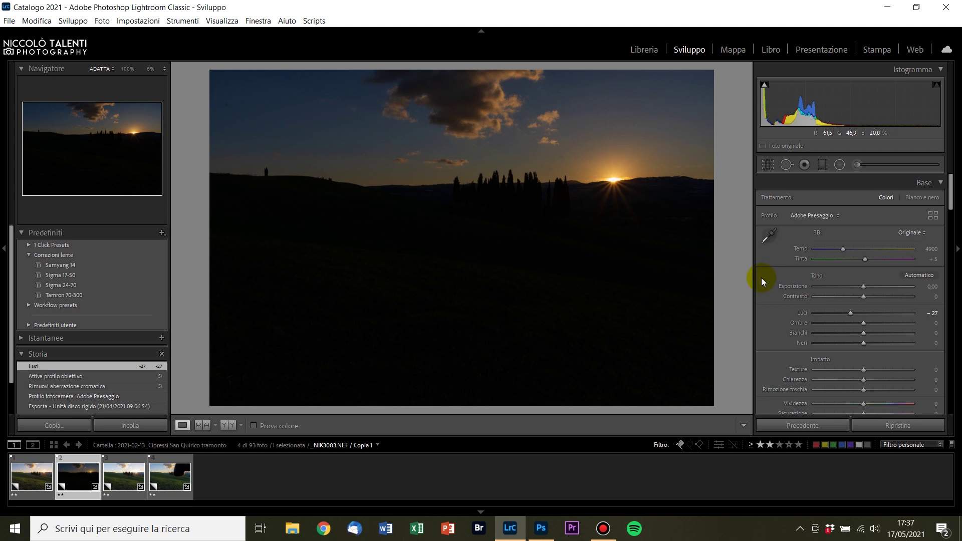
left_click_drag(856, 311, 855, 312)
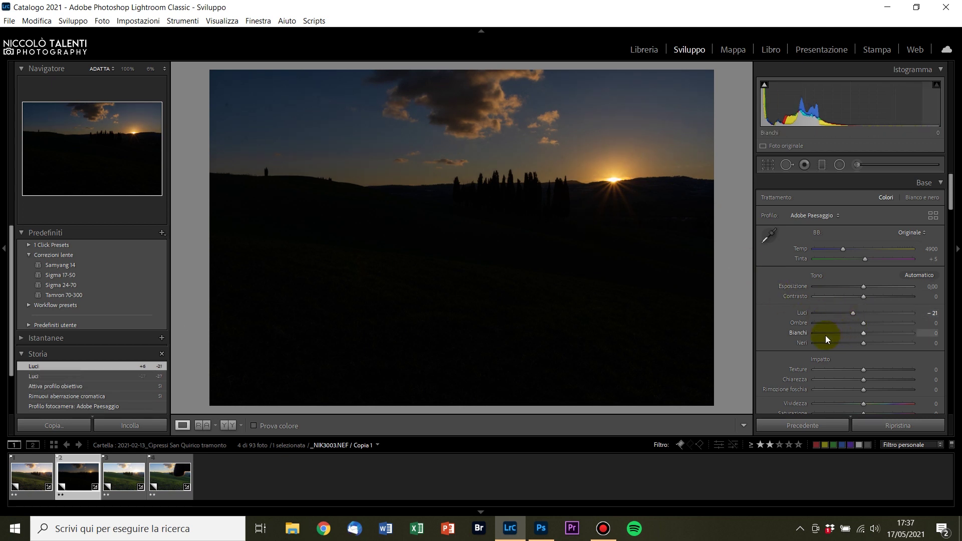
scroll(790, 332, "down", 8)
scroll(789, 332, "up", 8)
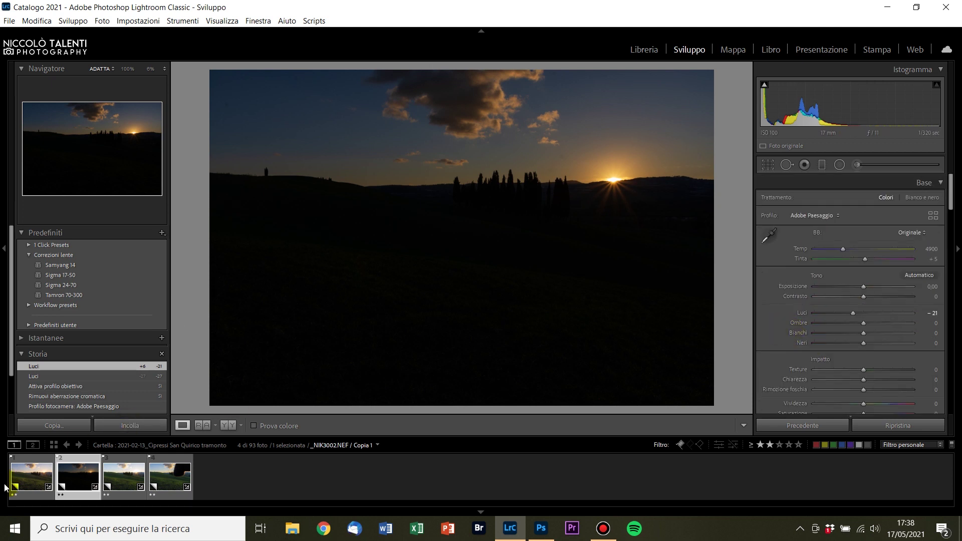
- Set the first photo's Giallo hue to -19 and Blu hue to +7 in the HSL adjustments
left_click(27, 486)
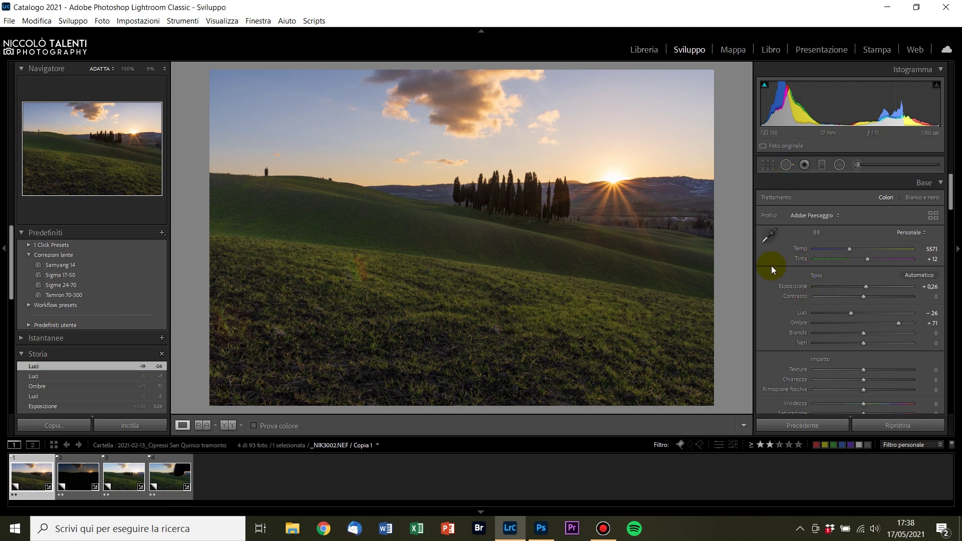
scroll(863, 238, "down", 10)
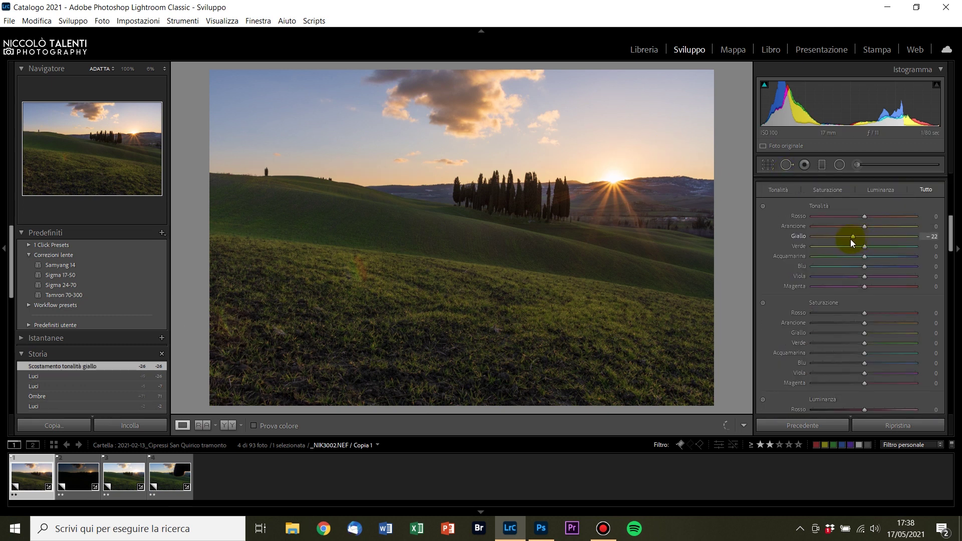
left_click_drag(849, 239, 853, 239)
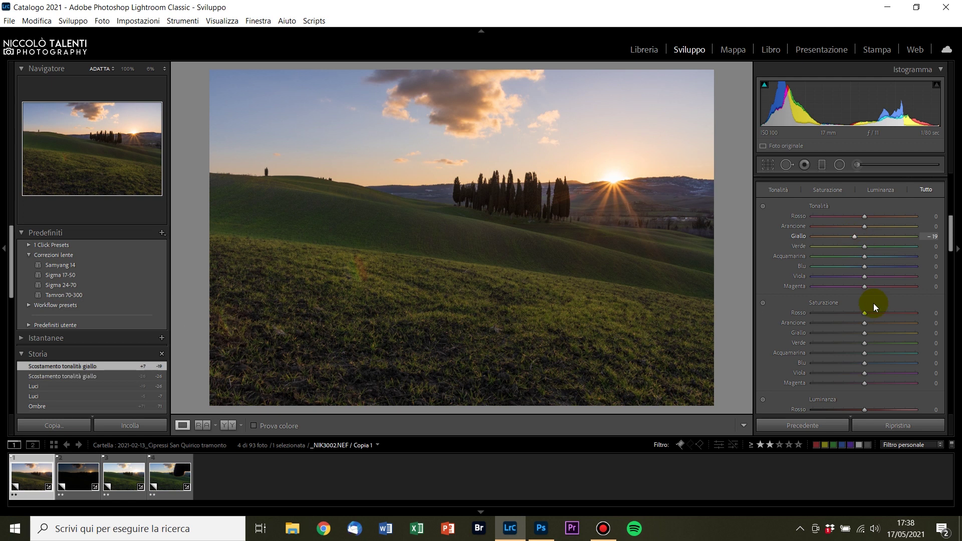
left_click_drag(867, 265, 867, 266)
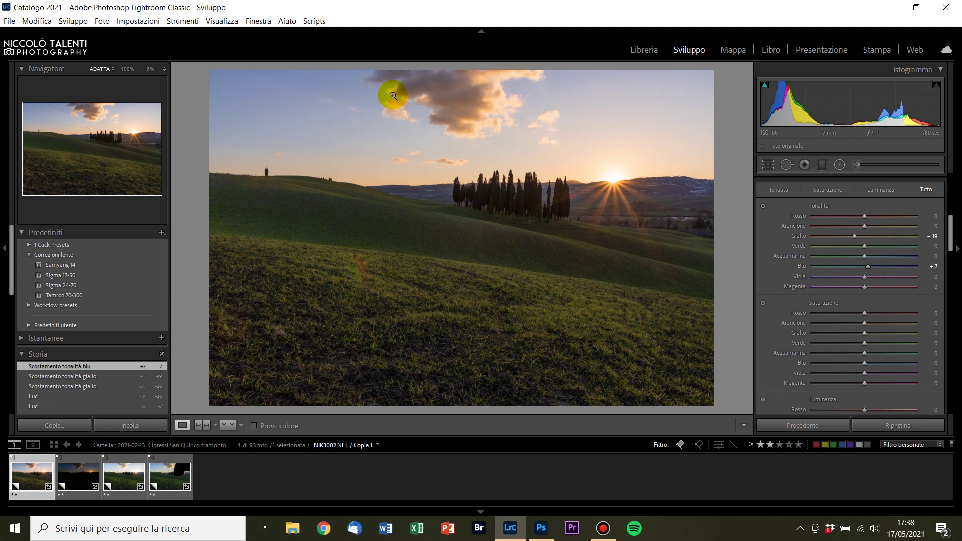
scroll(793, 244, "up", 5)
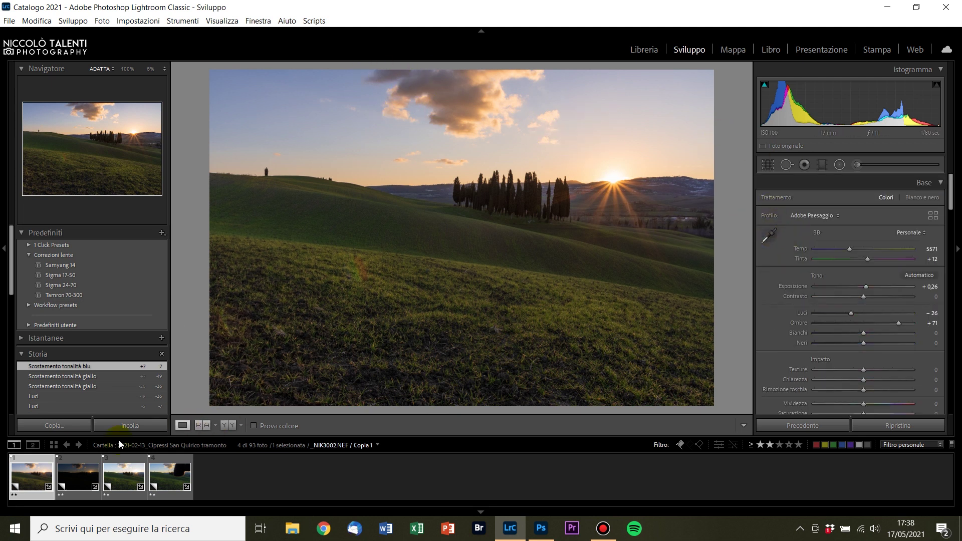
- Open all four photos together as layers of a single document in Photoshop
key("ctrl+a")
right_click(121, 484)
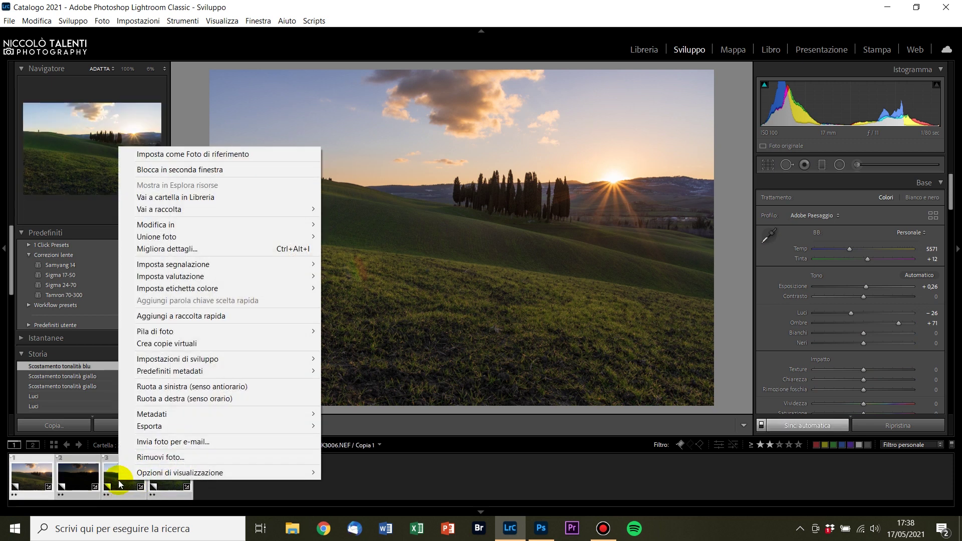
mouse_move(275, 221)
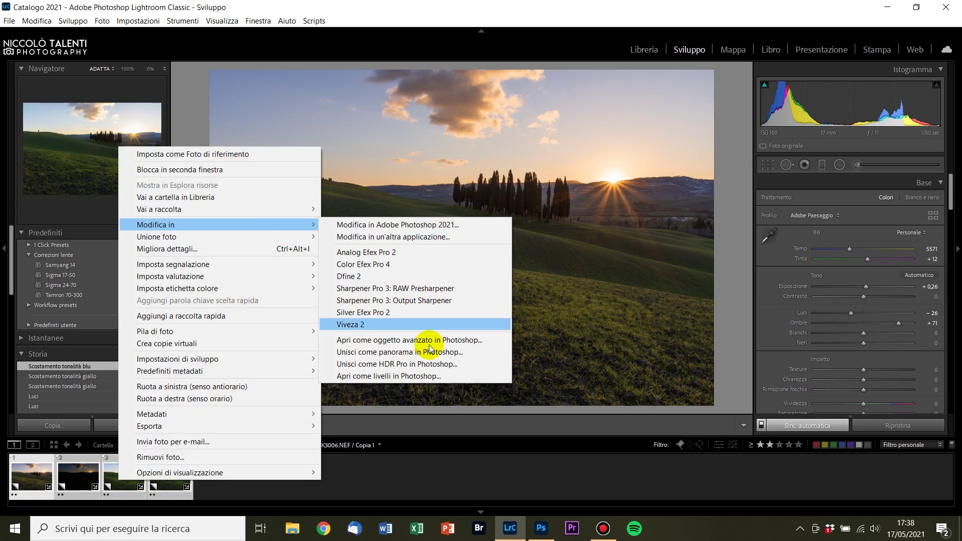
left_click(430, 378)
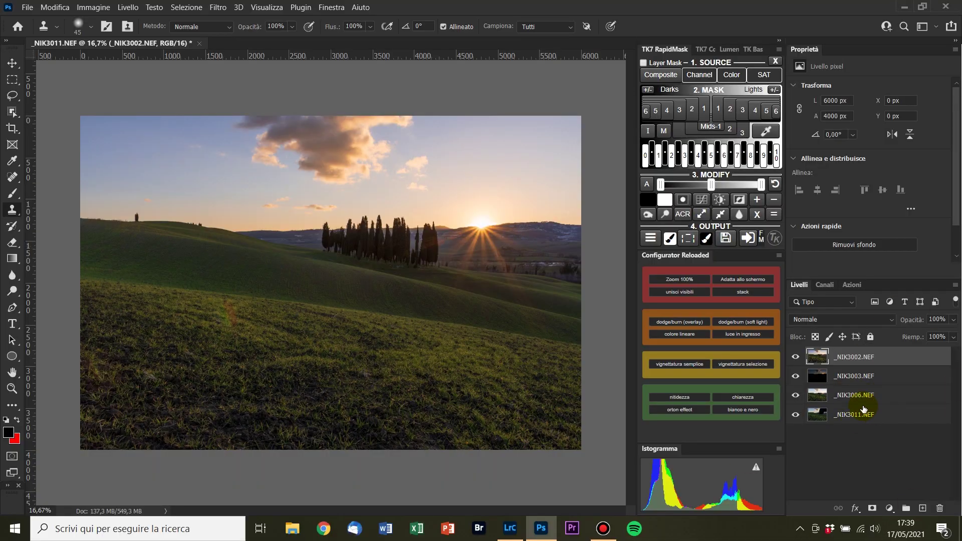
- Hide the _NIK3002.NEF and _NIK3003.NEF layers and move _NIK3006.NEF below _NIK3011.NEF at the bottom of the stack
left_click(855, 401)
left_click(795, 357)
left_click(795, 375)
left_click_drag(862, 397, 847, 421)
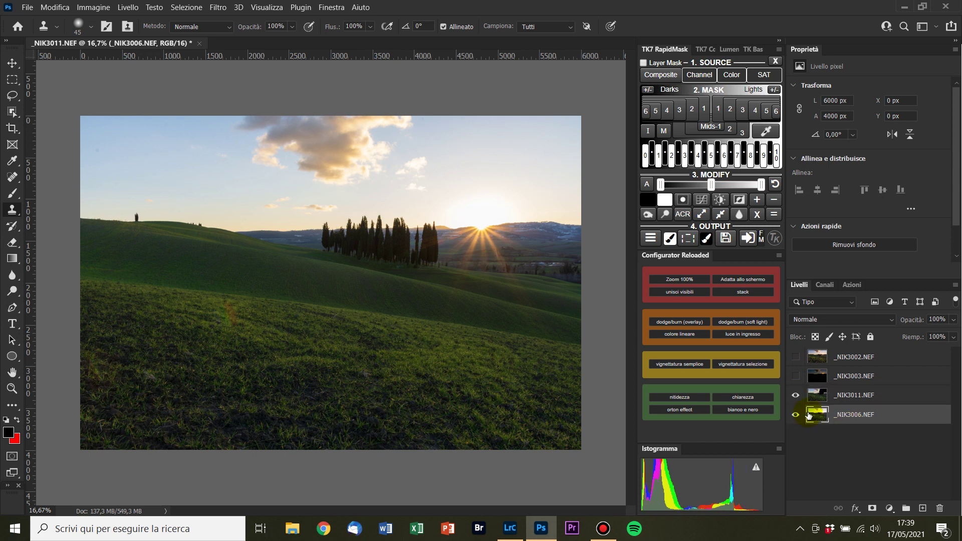
left_click(797, 395)
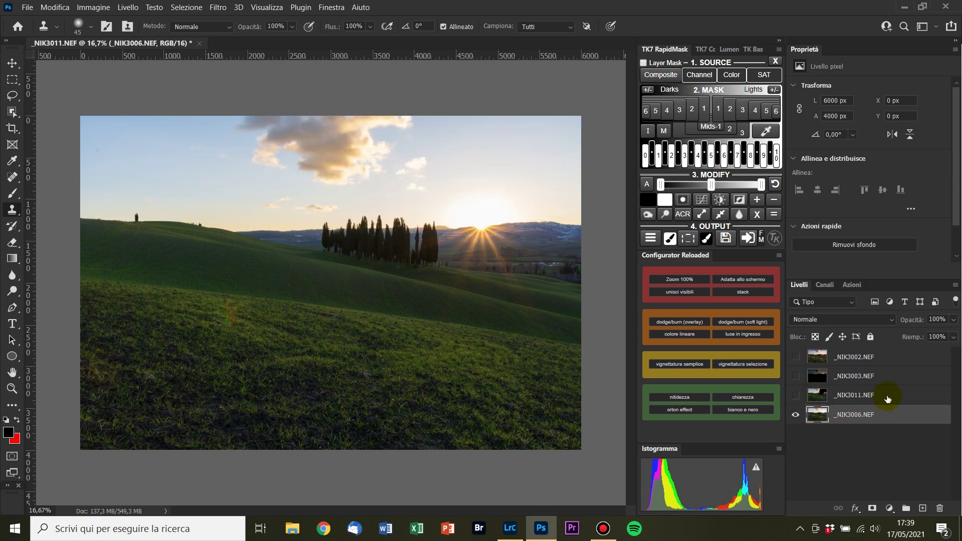
left_click(797, 396)
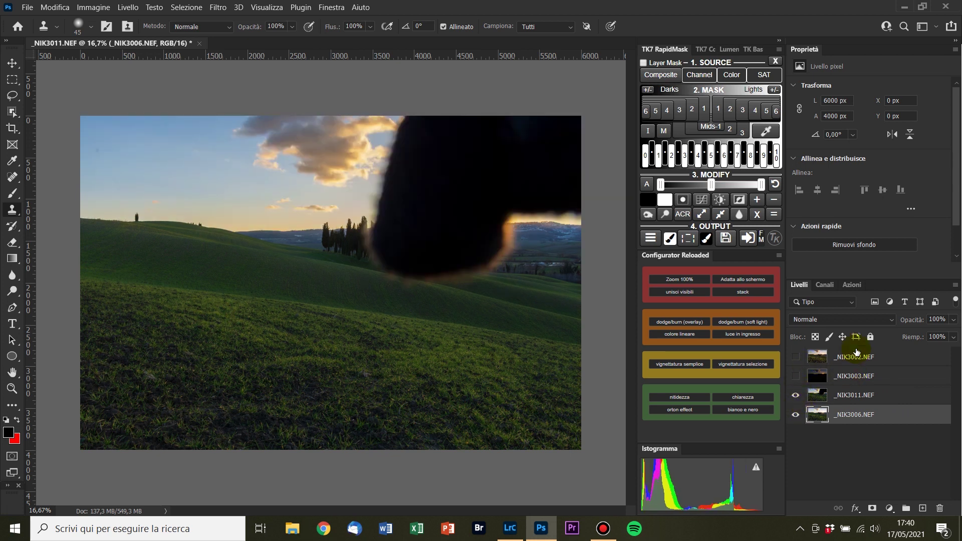
- Move _NIK3003.NEF above _NIK3002.NEF to the top of the stack, previewing both layers and hiding them again
left_click_drag(849, 349, 849, 349)
left_click(797, 377)
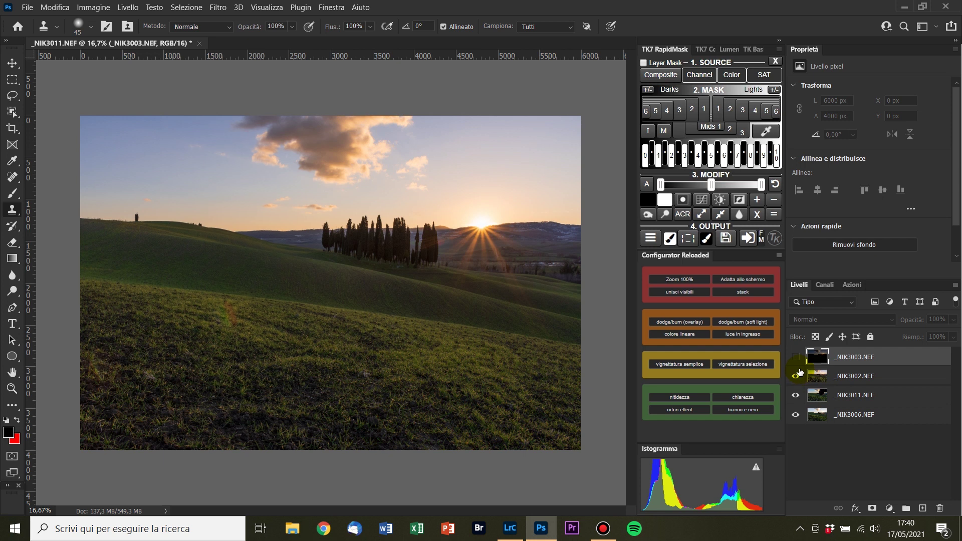
left_click(795, 356)
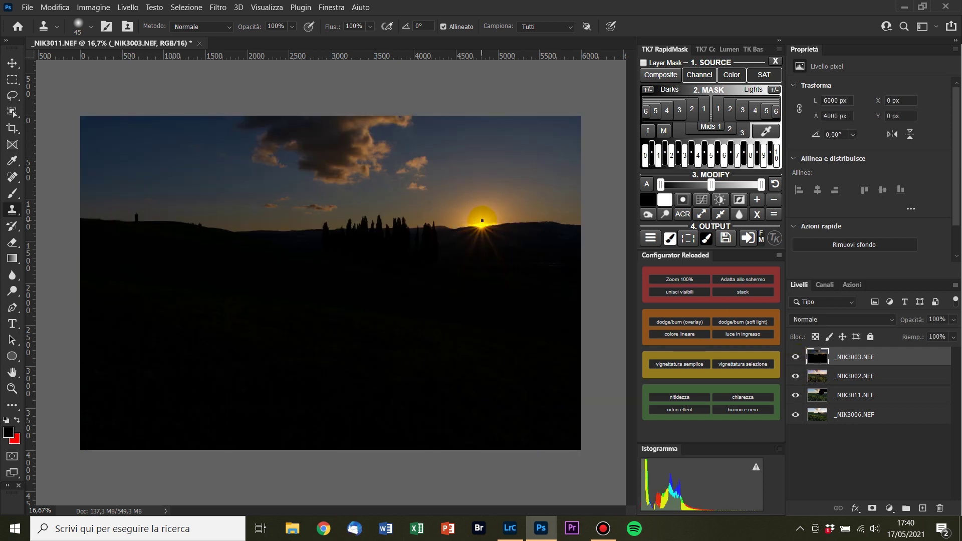
left_click(795, 357)
left_click(795, 375)
- Compare _NIK3011.NEF with the layer below, and give it a black layer mask that hides it completely
left_click(877, 399)
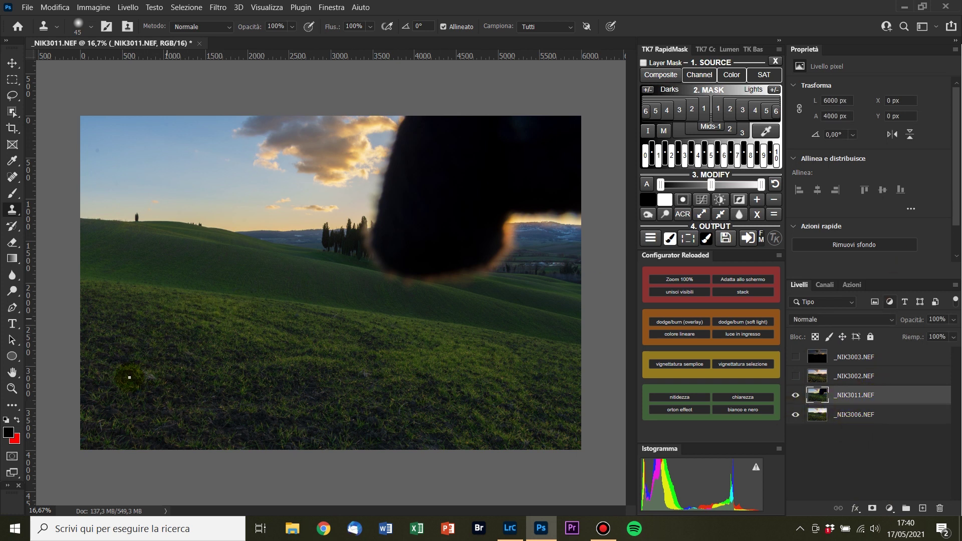
key("ctrl+comma")
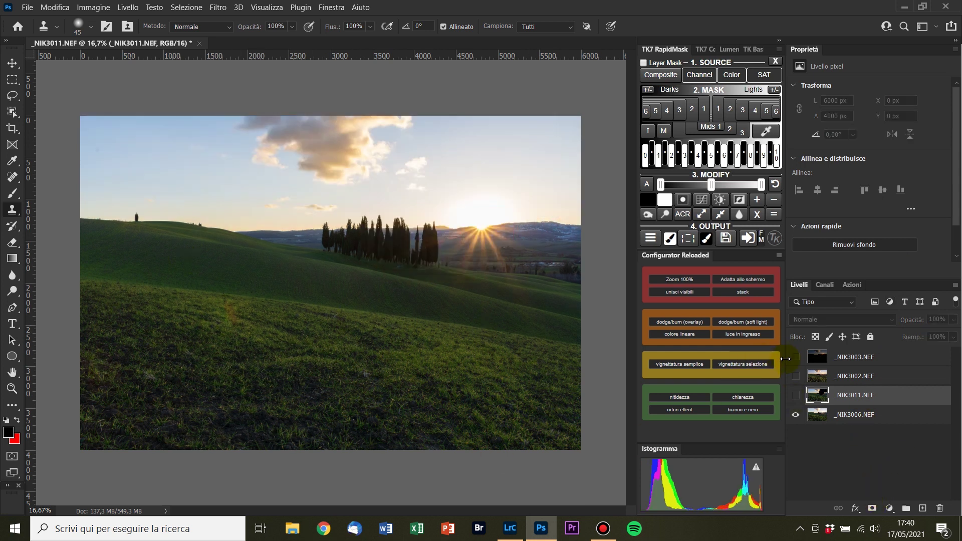
left_click(796, 396)
key("b")
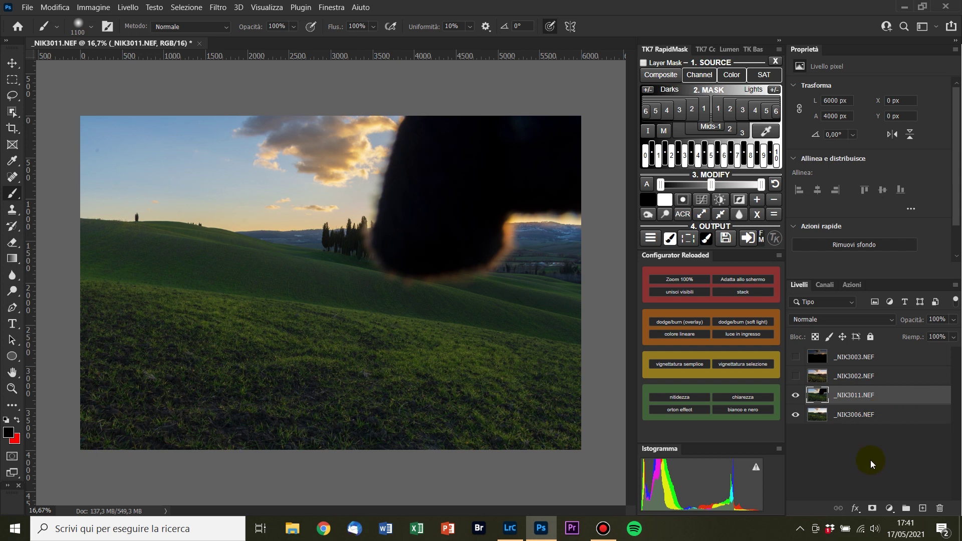
left_click(871, 508, "alt")
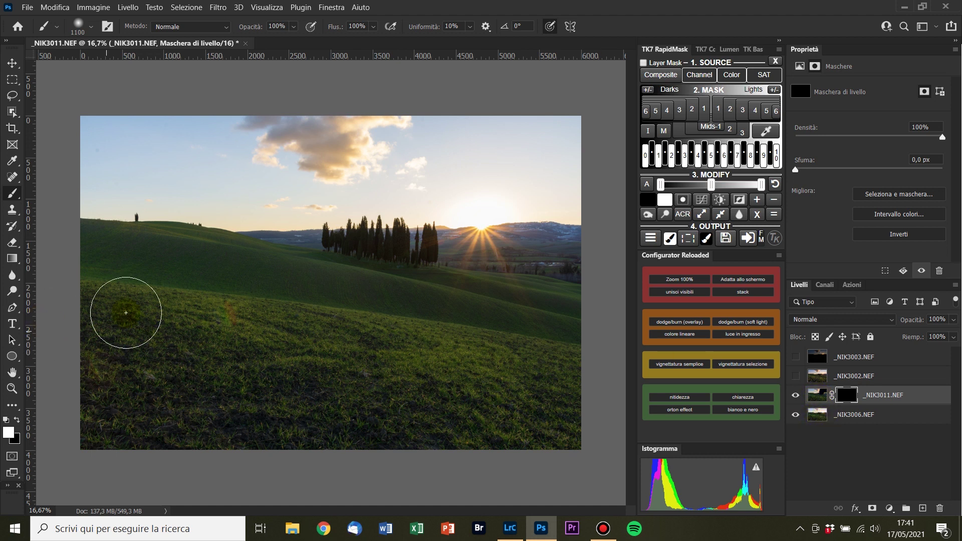
- Paint white on the _NIK3011.NEF mask over the grassy foreground, starting with a soft brush enlarged to 1400 px, to cover the lens flare
left_click(131, 337)
key("bracketright")
key("bracketright")
key("bracketright")
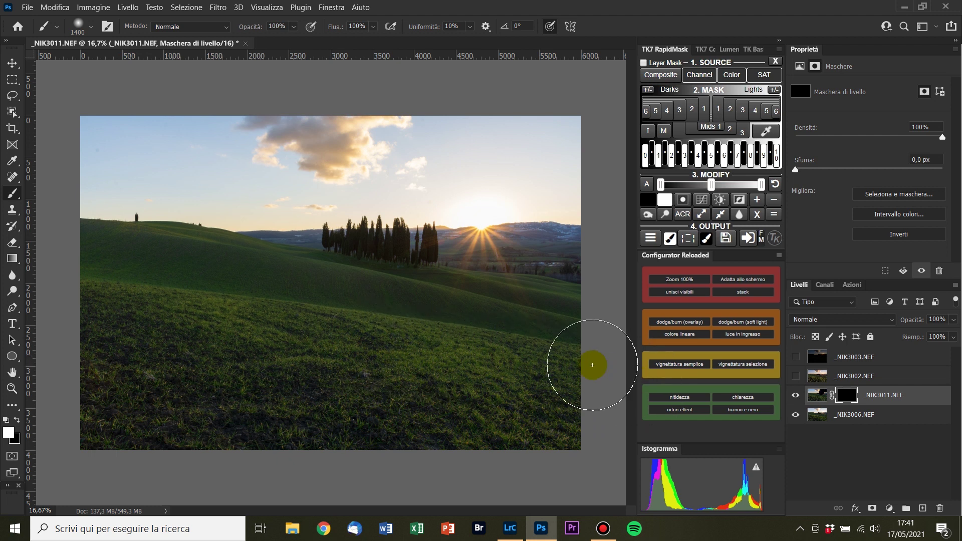
mouse_move(606, 331)
left_mouse_down()
mouse_move(580, 355)
mouse_move(548, 361)
mouse_move(563, 361)
mouse_move(556, 366)
mouse_move(71, 316)
mouse_move(277, 352)
mouse_move(586, 322)
mouse_move(554, 354)
mouse_move(328, 357)
mouse_move(494, 275)
mouse_move(466, 239)
mouse_move(489, 243)
mouse_move(472, 230)
mouse_move(509, 263)
mouse_move(451, 230)
left_mouse_up()
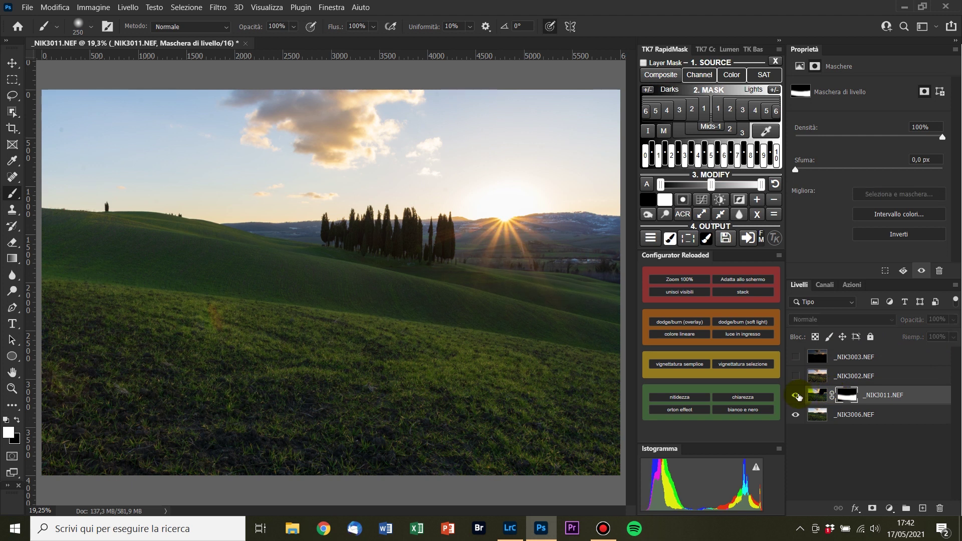
- Show _NIK3002.NEF, select its sky automatically and turn the selection into a layer mask, checking the result and the edge around the lone cypress
left_click(949, 376)
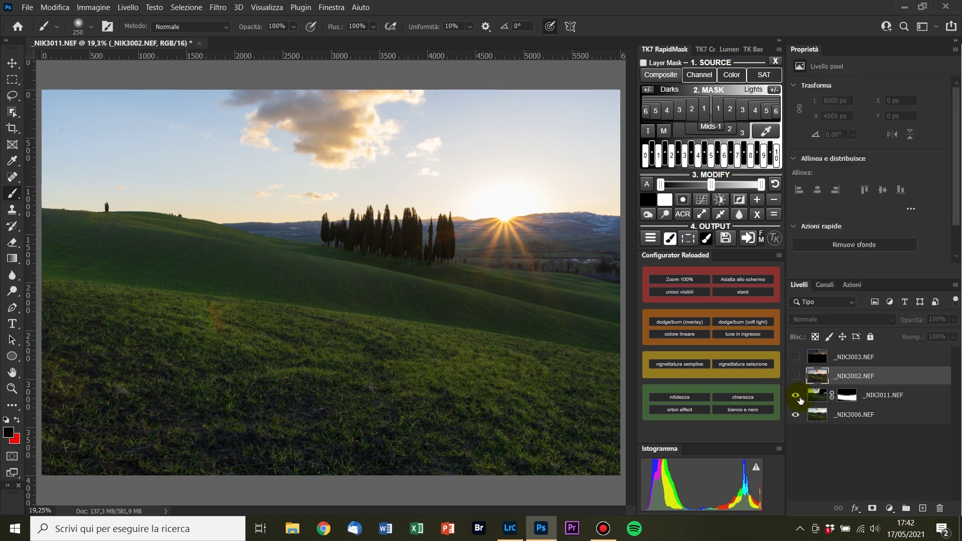
left_click(796, 377)
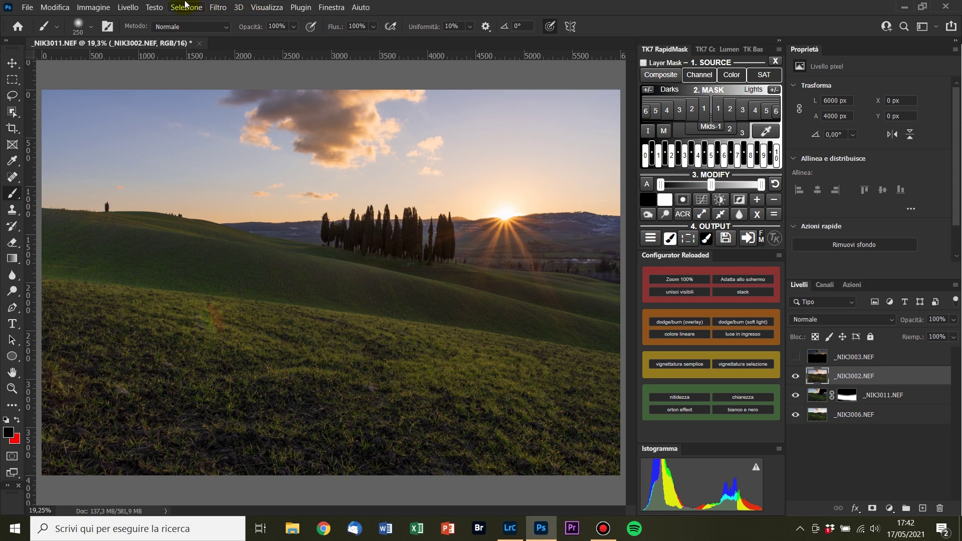
left_click(187, 7)
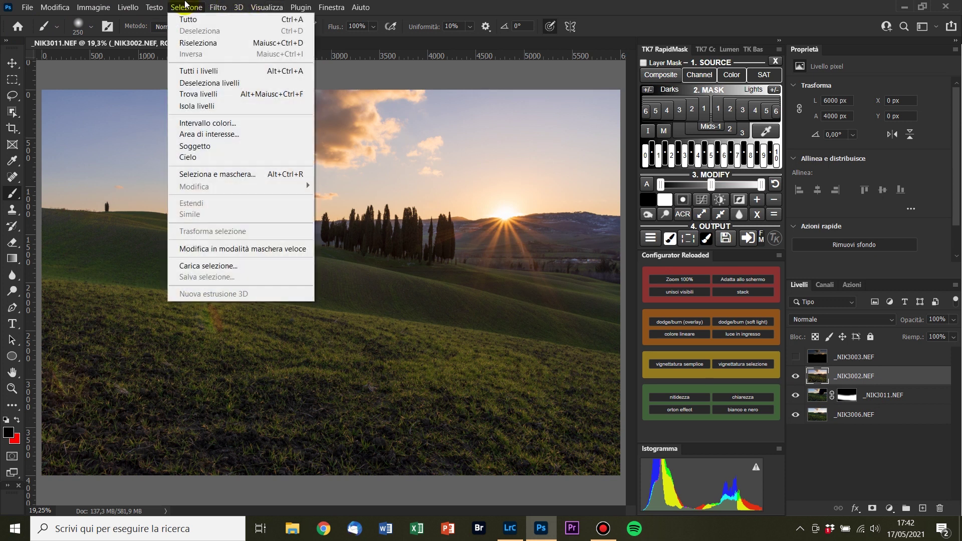
left_click(260, 158)
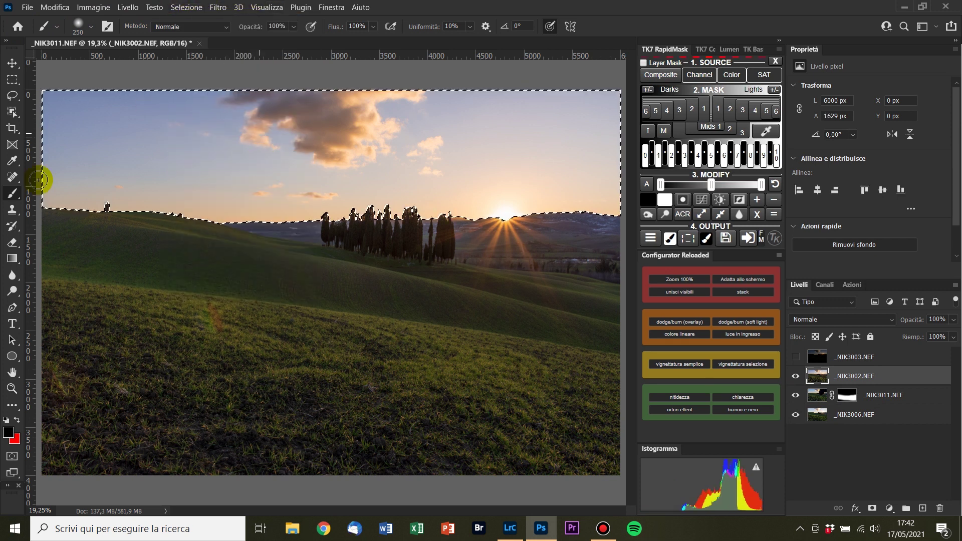
left_click(872, 508)
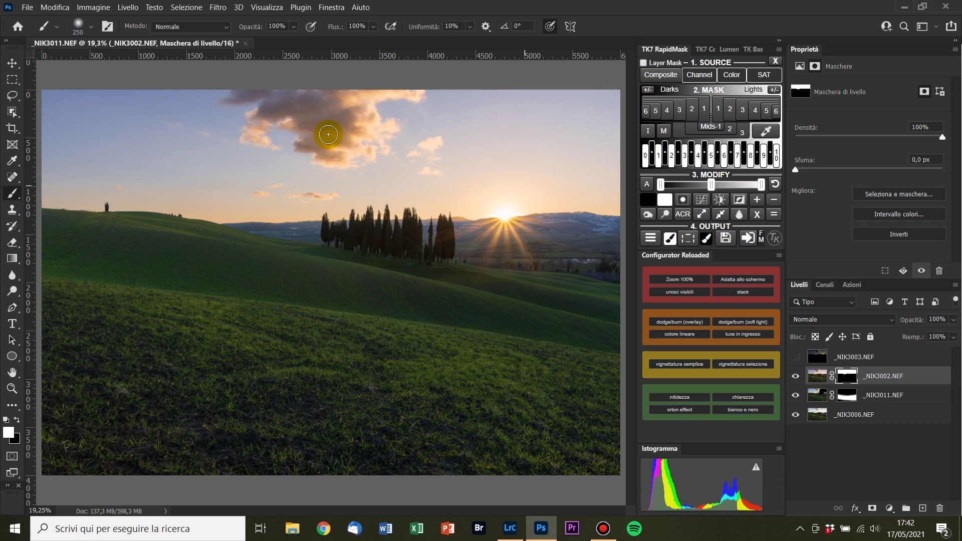
left_click(797, 378)
left_click(796, 378)
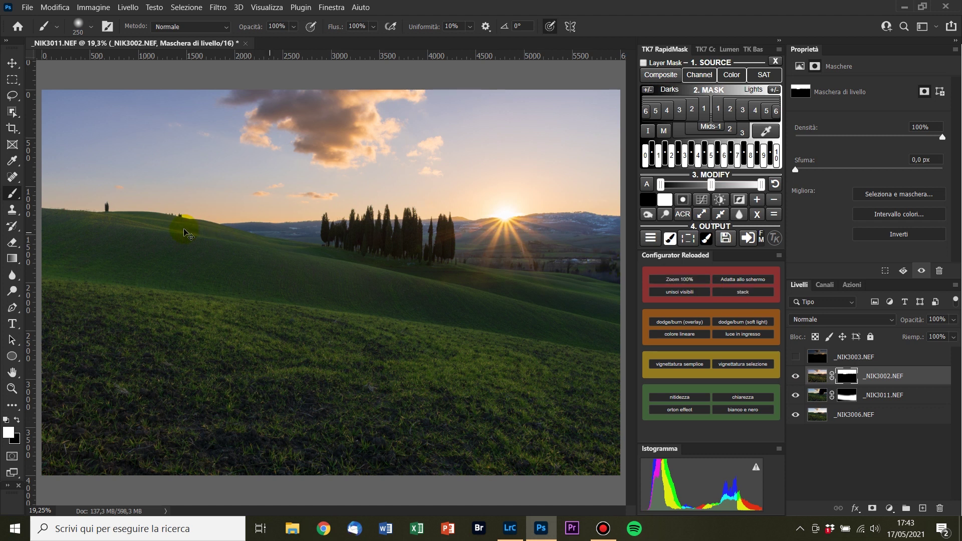
left_click_drag(179, 212, 317, 253)
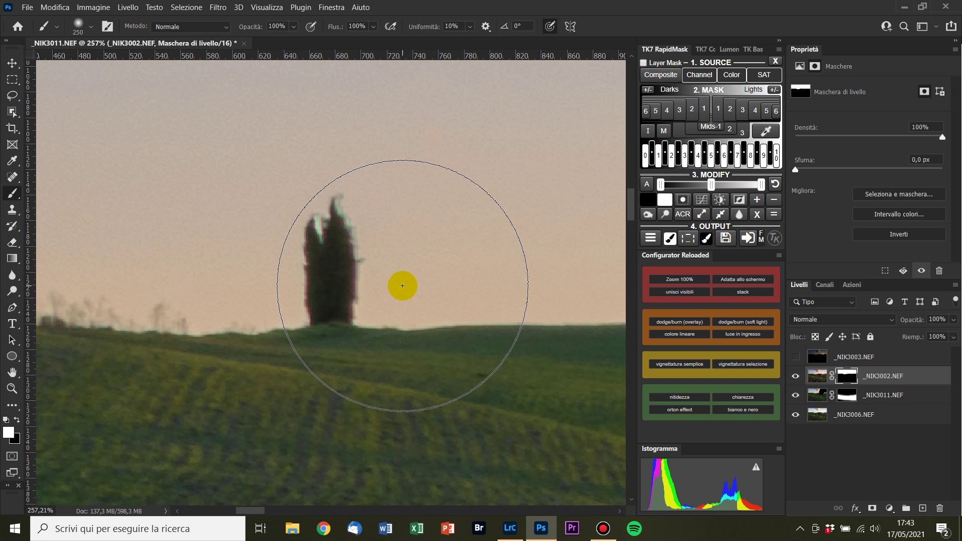
- Paint white at 30% opacity with a 90 px brush on the _NIK3002.NEF mask to remove the halo around the lone cypress
key("bracketleft")
key("bracketleft")
key("bracketleft")
key("bracketleft")
key("bracketleft")
key("bracketleft")
mouse_move(275, 215)
left_mouse_down()
mouse_move(337, 236)
mouse_move(334, 202)
mouse_move(331, 213)
mouse_move(325, 204)
mouse_move(327, 242)
mouse_move(345, 222)
mouse_move(328, 220)
left_mouse_up()
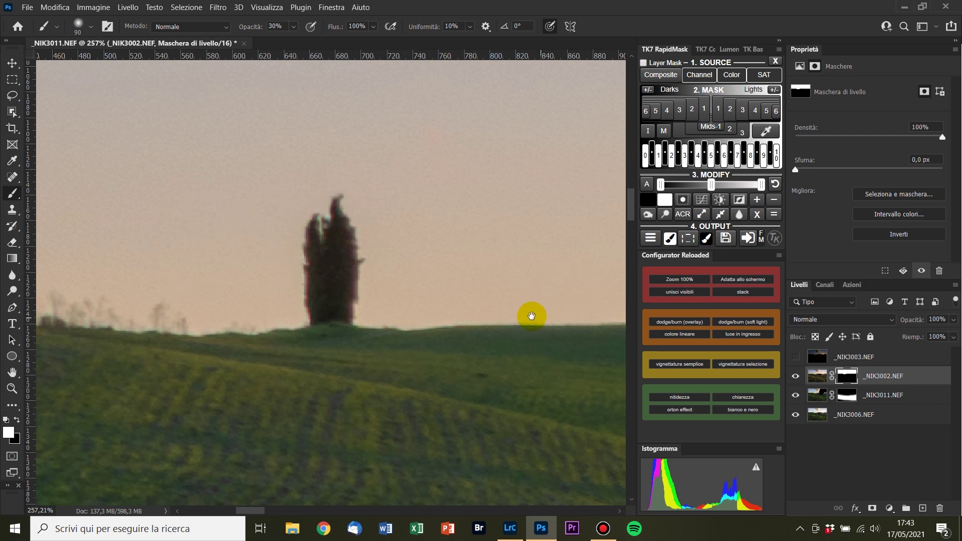
- Paint white with a 40 px brush on the _NIK3002.NEF mask over the fringes of the small trees along the hill crest
scroll(553, 331, "down", 5)
left_click_drag(563, 348, 203, 341)
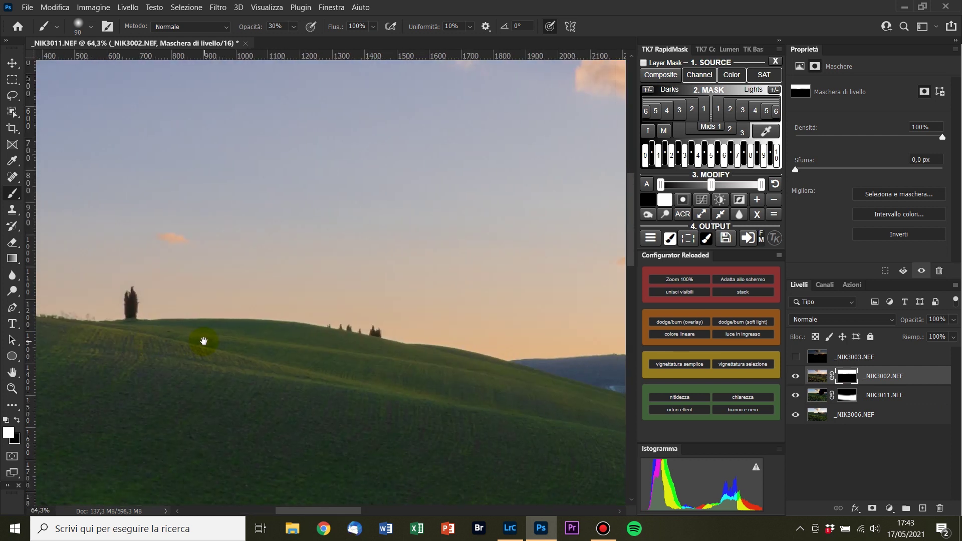
mouse_move(424, 418)
left_mouse_down()
mouse_move(247, 343)
mouse_move(322, 339)
mouse_move(334, 345)
mouse_move(264, 345)
mouse_move(333, 366)
mouse_move(477, 367)
mouse_move(224, 345)
mouse_move(316, 259)
left_mouse_up()
key("bracketleft")
key("bracketleft")
key("bracketleft")
key("bracketleft")
key("bracketleft")
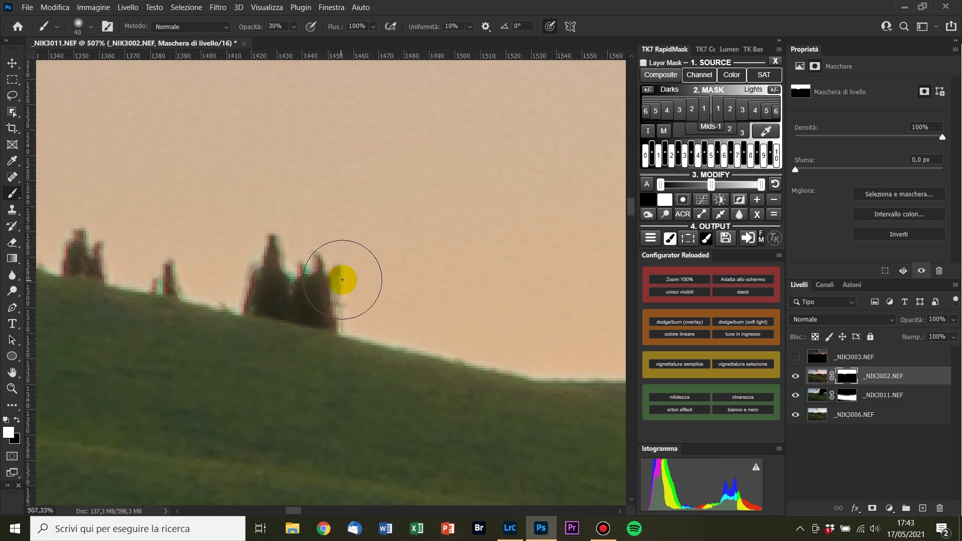
mouse_move(329, 264)
left_mouse_down()
mouse_move(335, 277)
mouse_move(311, 260)
mouse_move(343, 277)
left_mouse_up()
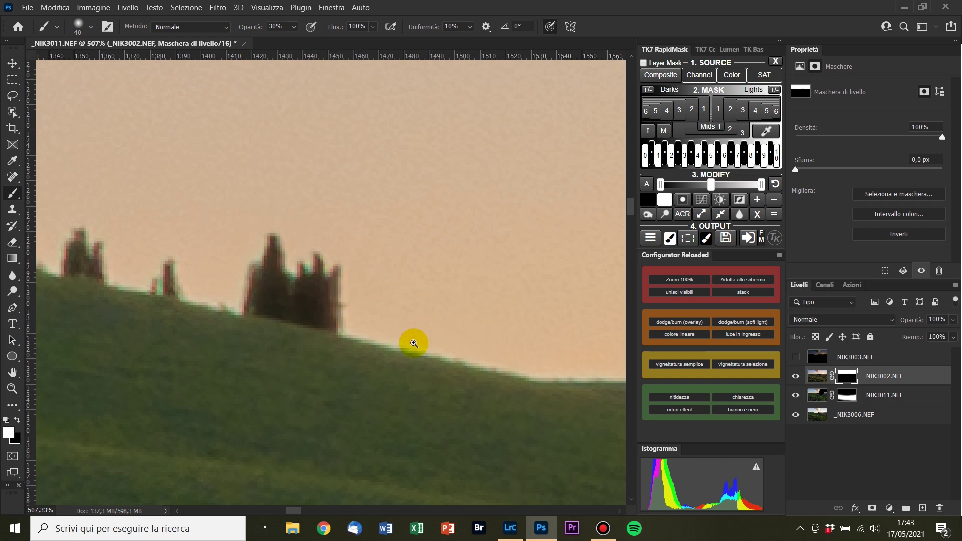
- Paint white with a 60 px brush on the _NIK3002.NEF mask along the treetops of the cypress grove's left and central part
key("ctrl+0")
left_click_drag(447, 360, 151, 345)
left_click_drag(284, 330, 40, 305)
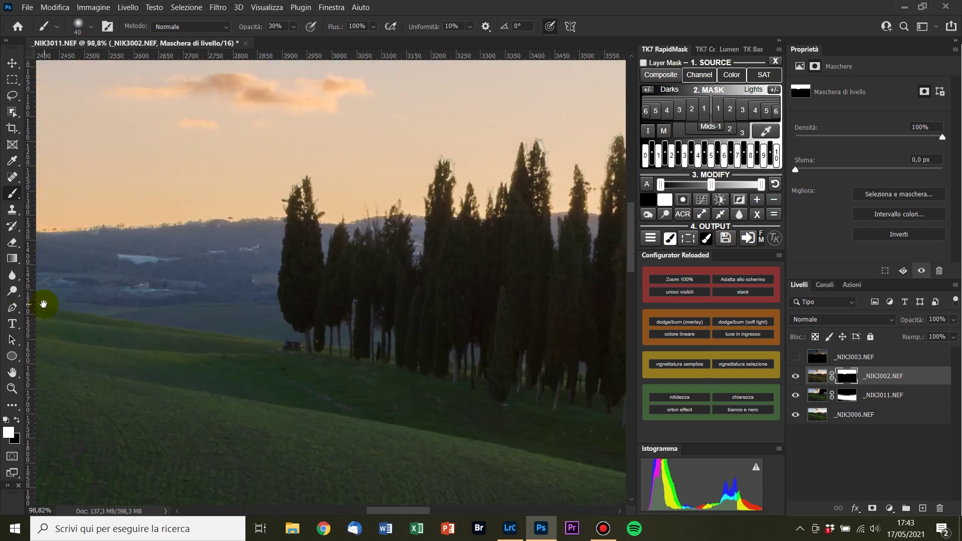
left_click_drag(265, 320, 111, 317)
scroll(236, 155, "up", 3)
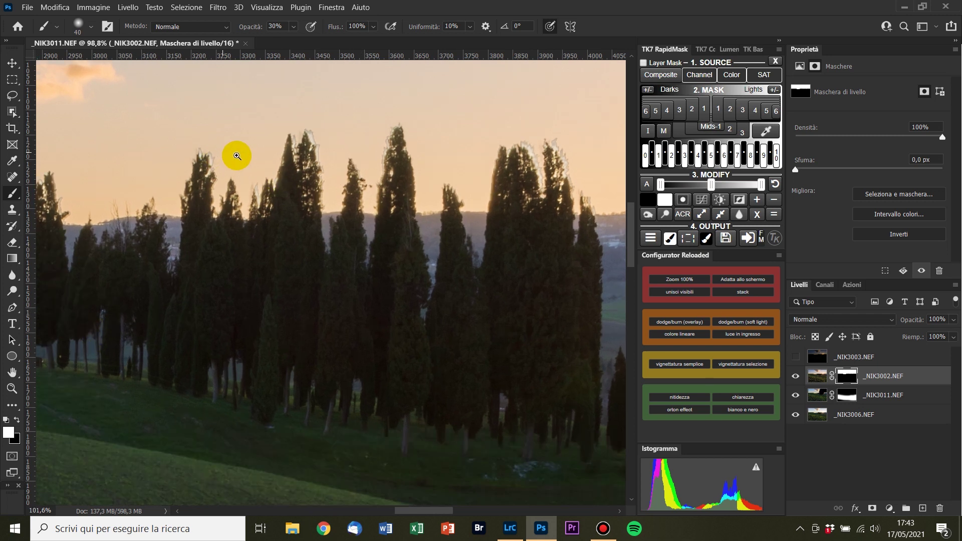
left_click_drag(242, 245, 423, 285)
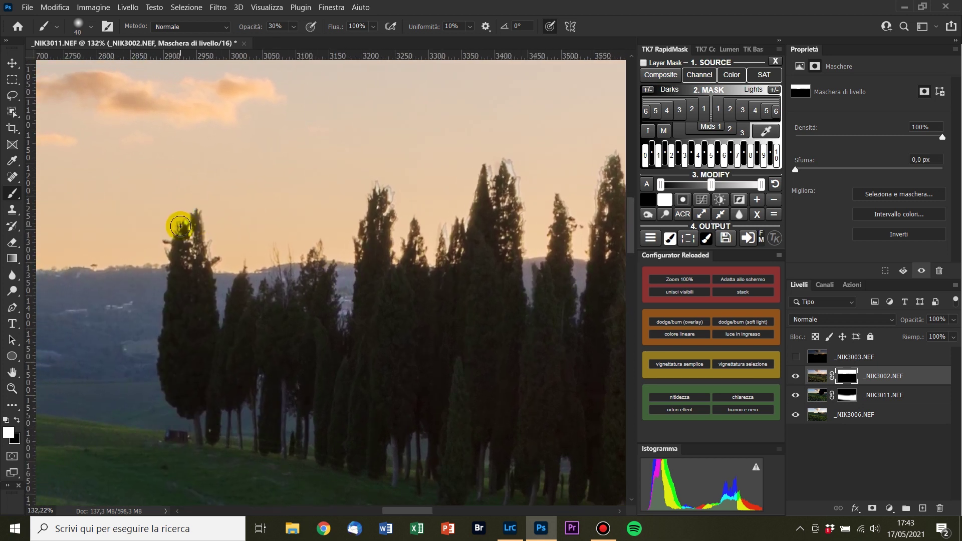
key("bracketright")
key("bracketright")
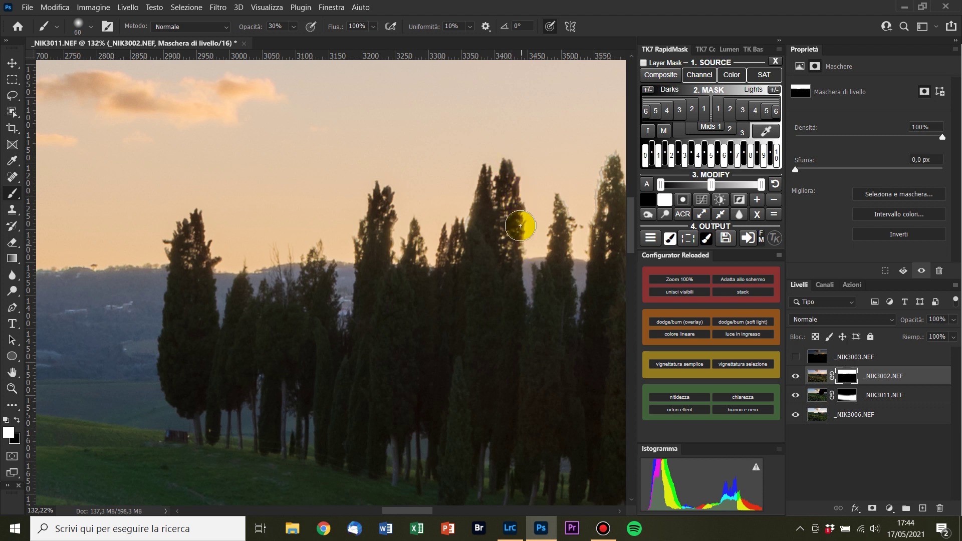
scroll(528, 260, "right", 3)
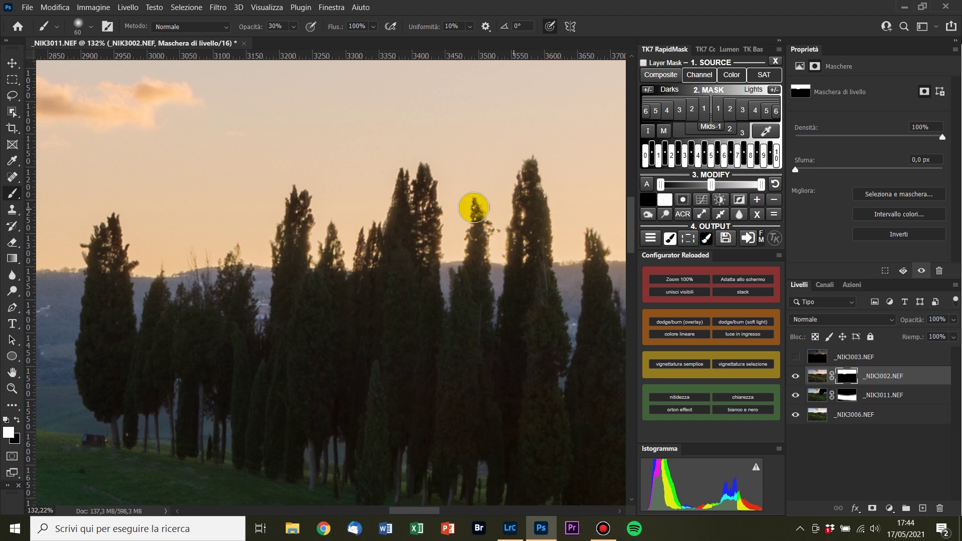
- Continue the white mask painting over the pale edges of the treetops in the right part of the cypress grove
left_click_drag(498, 251, 253, 223)
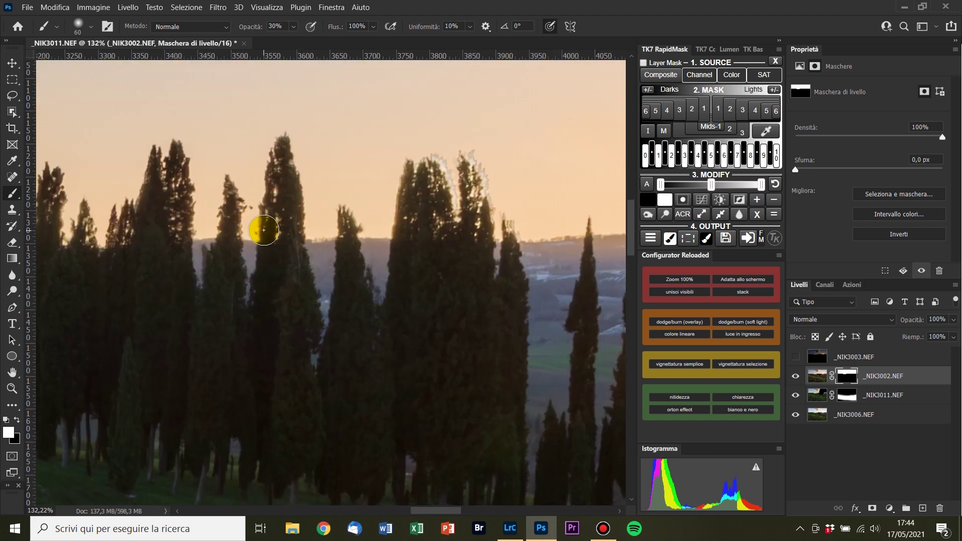
mouse_move(419, 175)
left_mouse_down()
mouse_move(429, 161)
mouse_move(444, 171)
left_mouse_up()
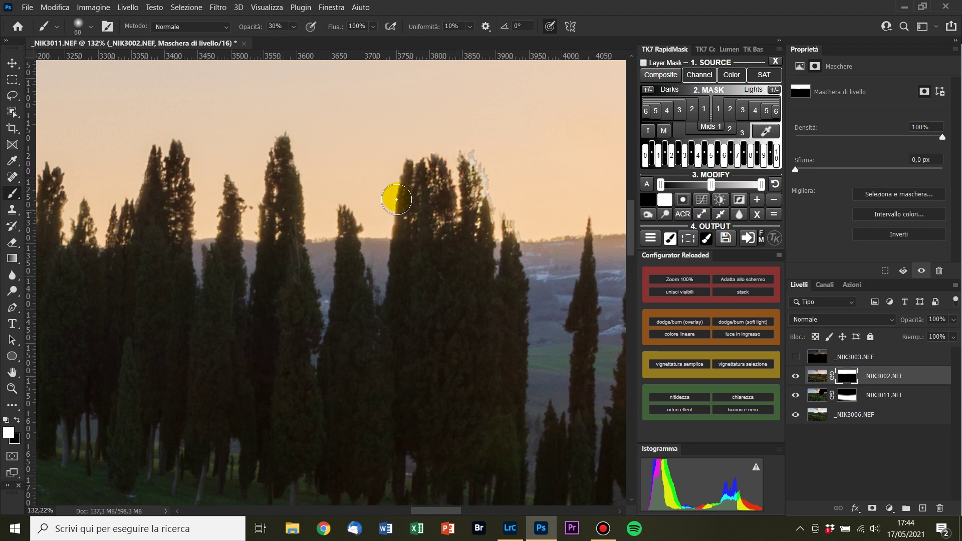
left_click_drag(469, 171, 470, 164)
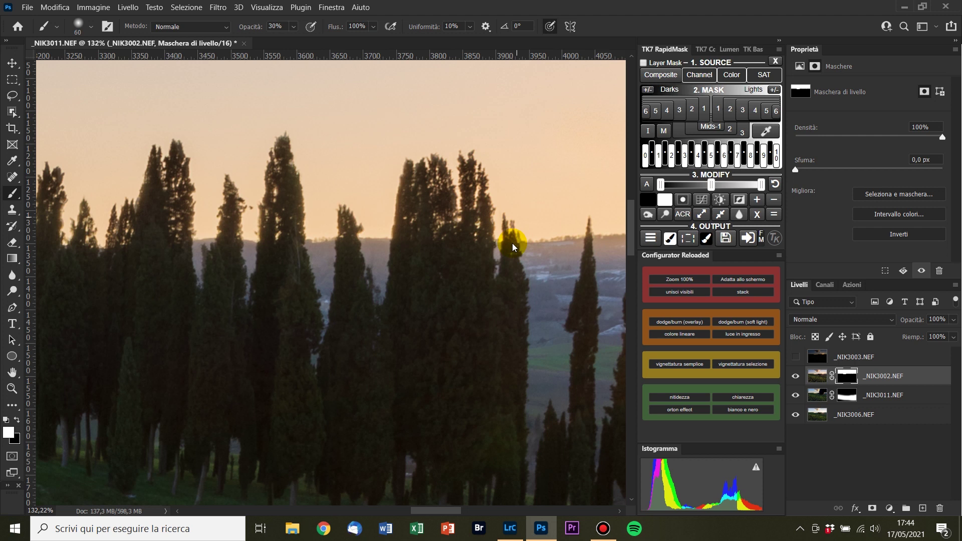
mouse_move(565, 257)
left_mouse_down()
mouse_move(409, 246)
mouse_move(311, 254)
left_mouse_up()
mouse_move(403, 199)
left_mouse_down()
mouse_move(410, 211)
mouse_move(451, 216)
left_mouse_up()
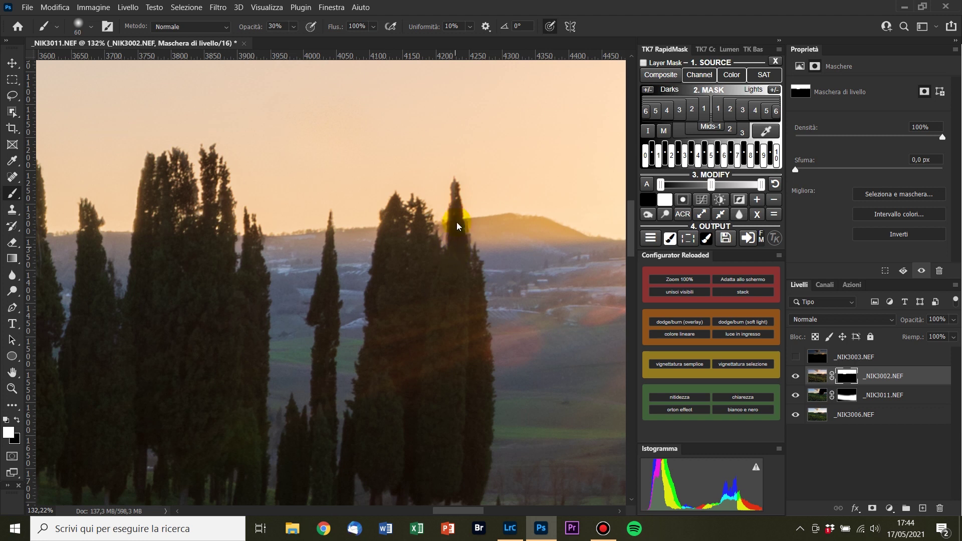
left_click_drag(458, 224, 441, 209)
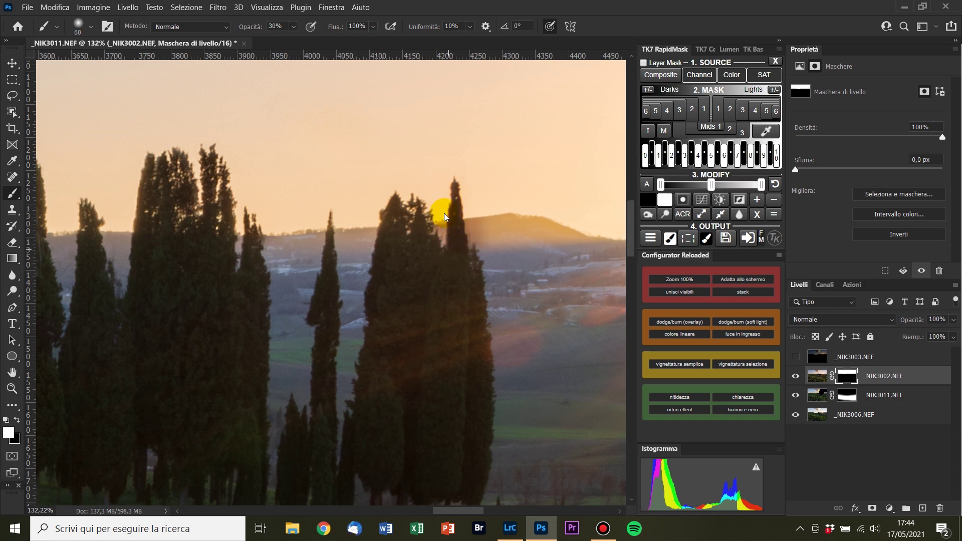
- Inspect the whole image and compare it with the _NIK3002.NEF layer hidden and shown
key("ctrl+0")
scroll(424, 271, "up", 3)
scroll(423, 271, "down", 5)
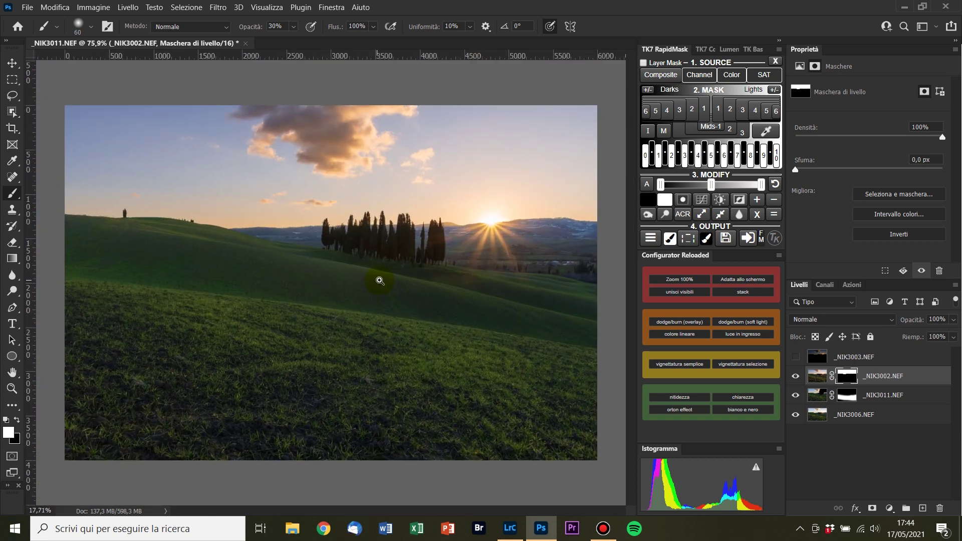
mouse_move(360, 213)
left_mouse_down()
mouse_move(398, 225)
mouse_move(533, 206)
mouse_move(167, 198)
mouse_move(447, 155)
mouse_move(506, 219)
left_mouse_up()
left_click(810, 377)
left_click(795, 376)
left_click(795, 376)
- Show _NIK3003.NEF, give it a black layer mask, and load a Lights 4 luminosity selection made from the composite
left_click(909, 357)
mouse_move(485, 143)
left_mouse_down()
mouse_move(522, 172)
mouse_move(549, 222)
mouse_move(510, 210)
mouse_move(507, 191)
mouse_move(501, 204)
mouse_move(491, 193)
mouse_move(504, 209)
left_mouse_up()
left_click(861, 414)
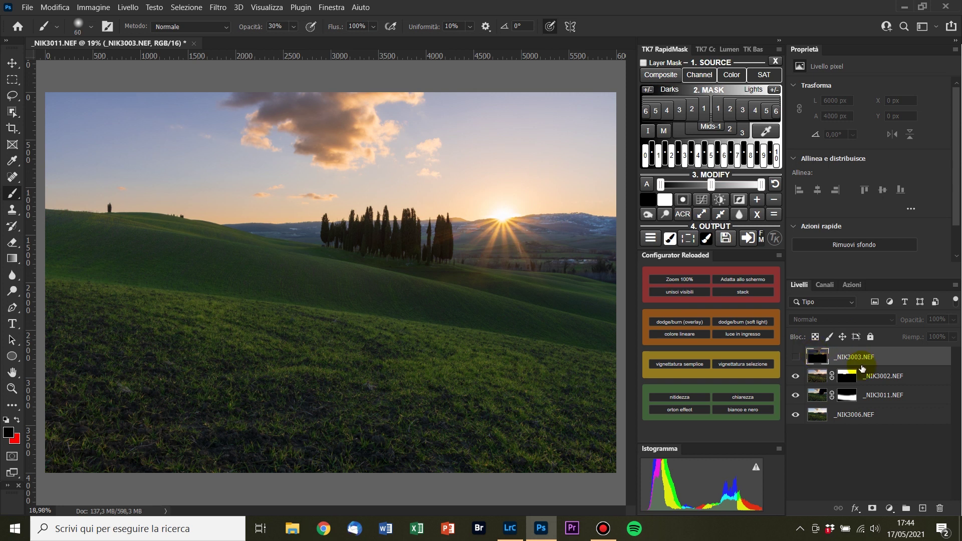
left_click(795, 358)
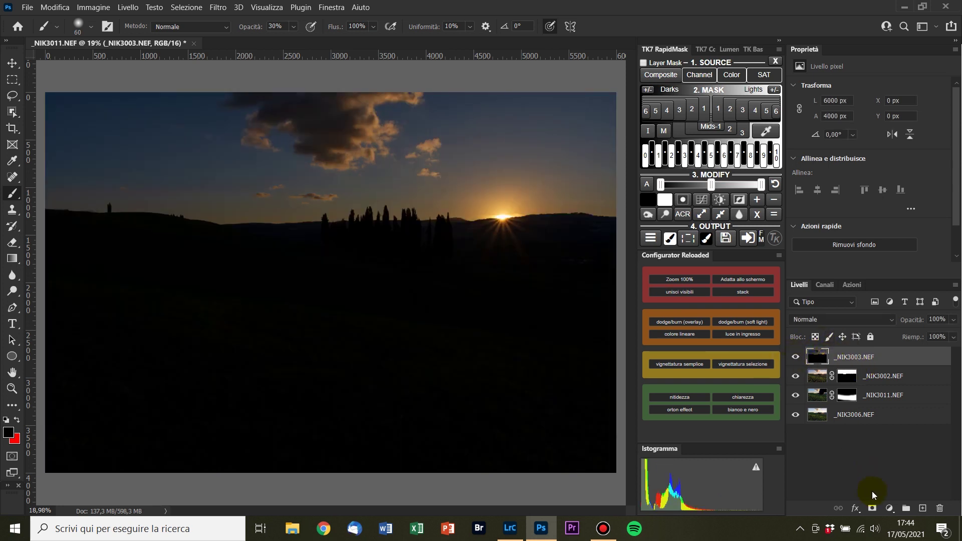
left_click(873, 508, "alt")
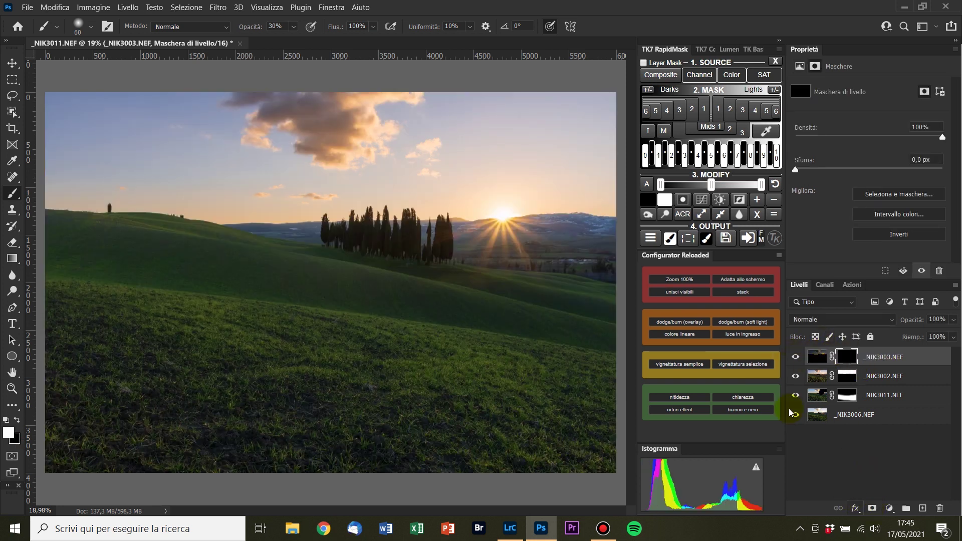
left_click(666, 72)
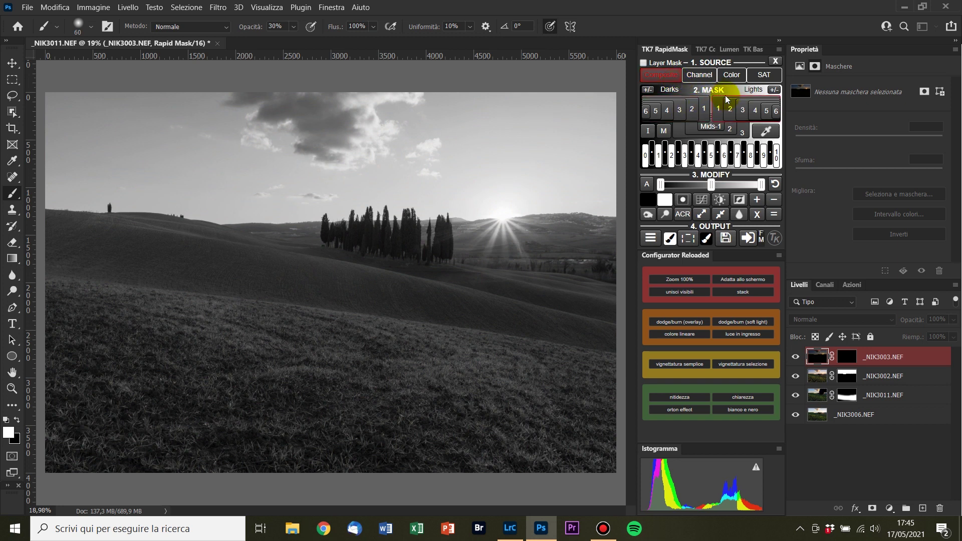
left_click(754, 116)
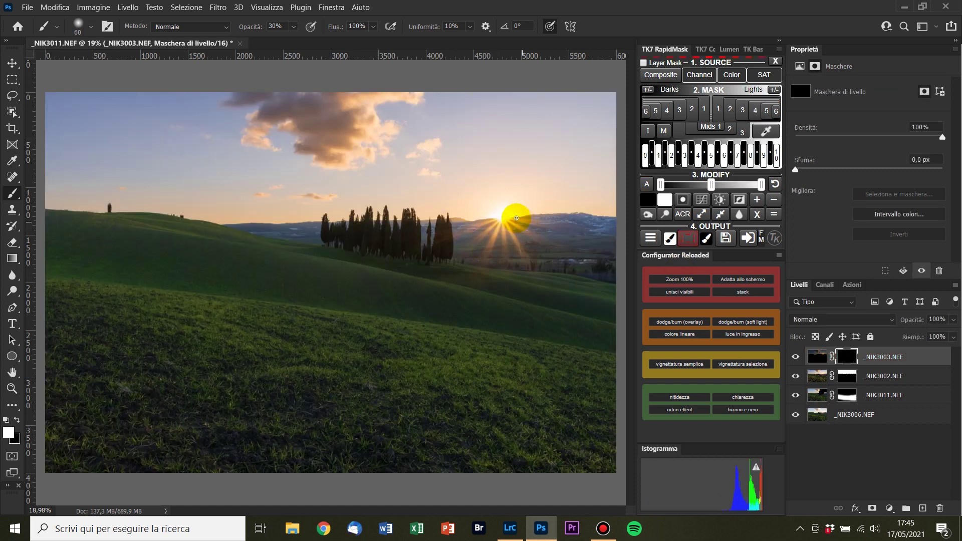
- Paint white at 10% opacity through the selection on the _NIK3003.NEF mask around the sun, using brushes of 400 px and 100 px
left_click_drag(563, 214, 575, 240)
mouse_move(428, 257)
left_mouse_down()
mouse_move(385, 266)
mouse_move(423, 266)
left_mouse_up()
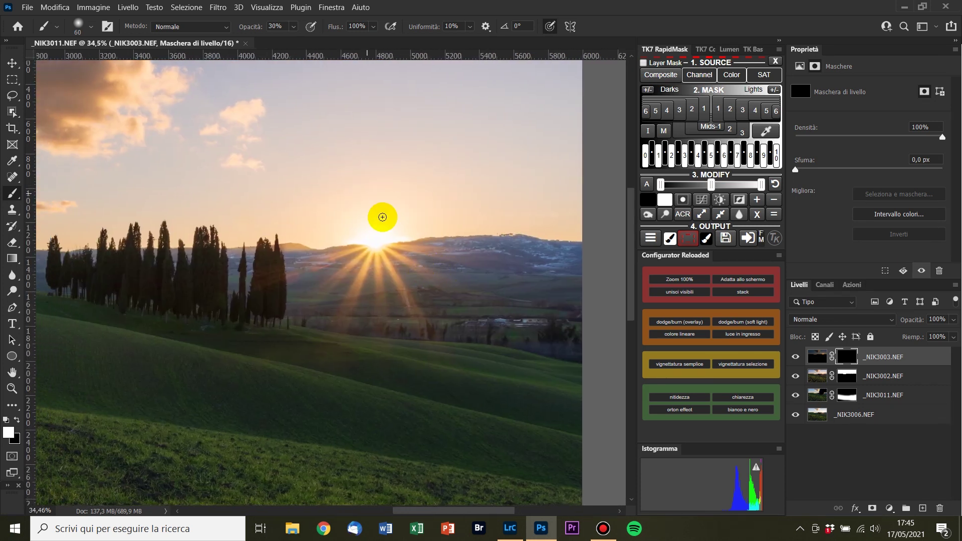
key("bracketright")
key("bracketright")
key("bracketright")
key("bracketright")
key("bracketright")
key("bracketright")
key("bracketright")
key("bracketright")
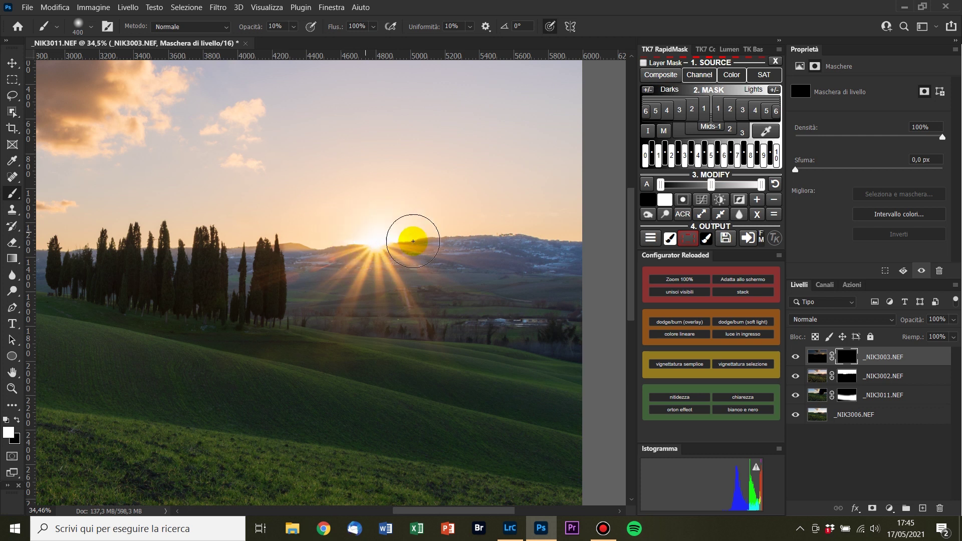
key("bracketleft")
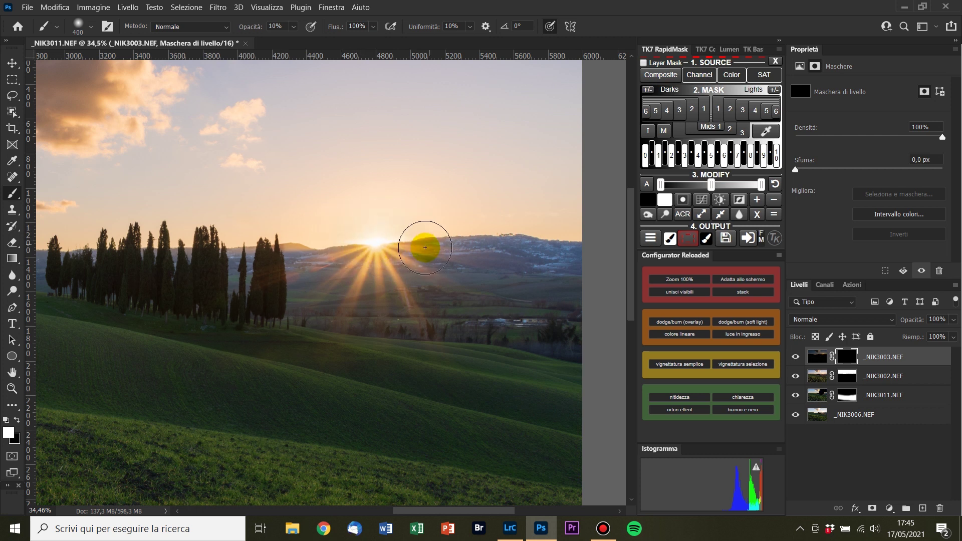
key("bracketleft")
key("bracketleft")
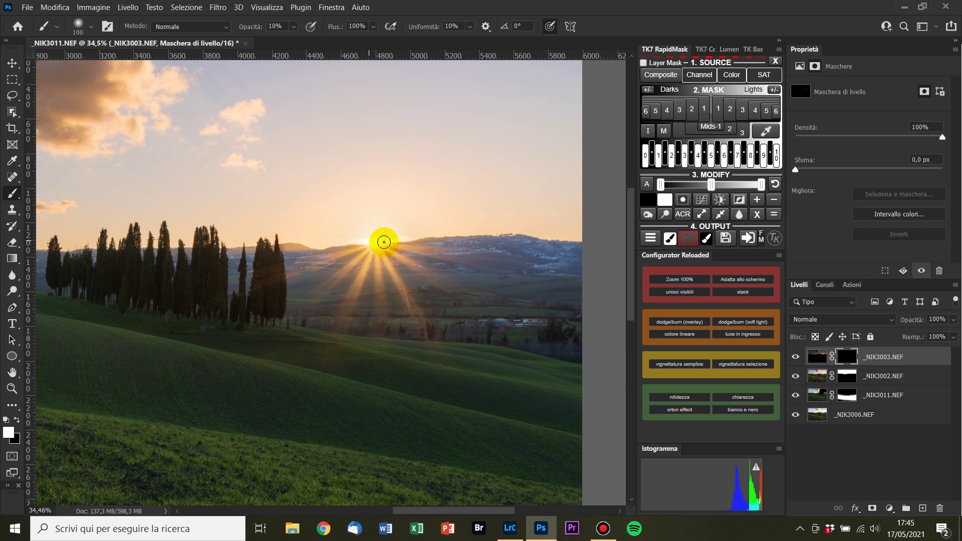
mouse_move(431, 239)
left_mouse_down()
mouse_move(329, 248)
mouse_move(434, 258)
left_mouse_up()
scroll(433, 260, "up", 2)
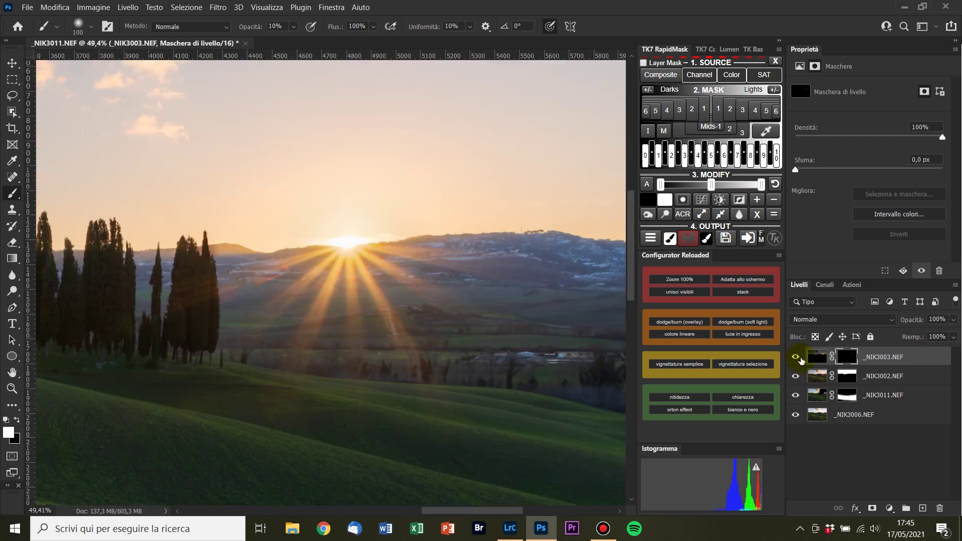
- Compare the sun area and the whole image with _NIK3003.NEF hidden and shown, leaving the layer visible
left_click(796, 357)
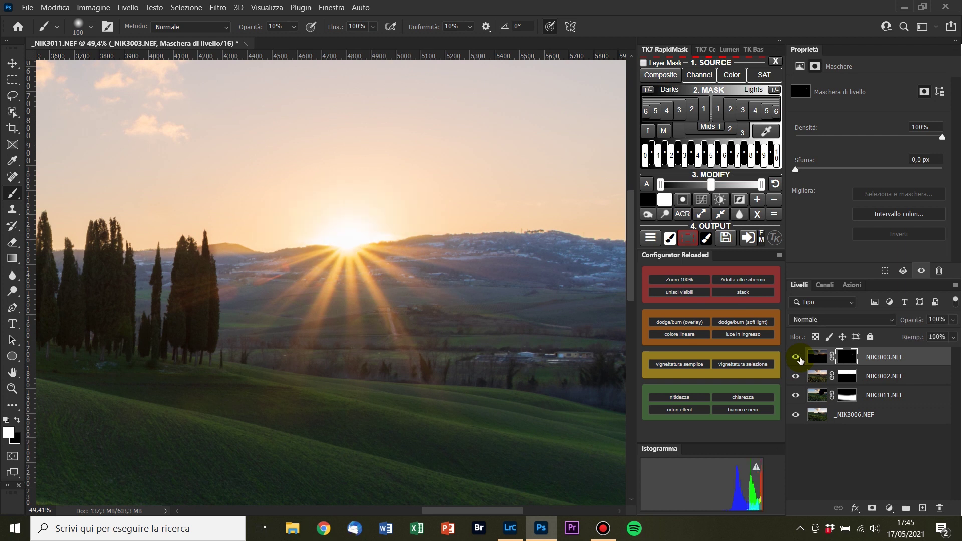
left_click(797, 359)
left_click_drag(543, 286, 395, 291)
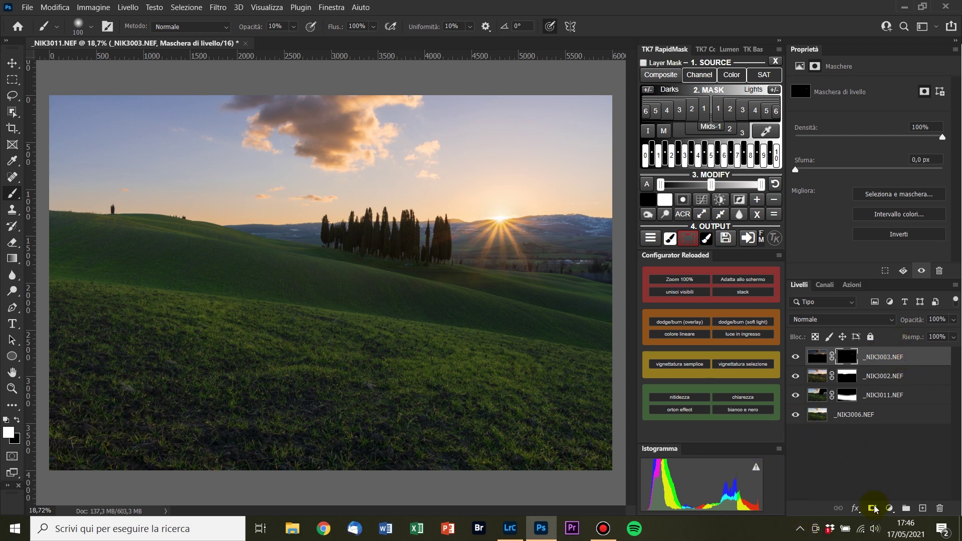
left_click(795, 356)
left_click(794, 396)
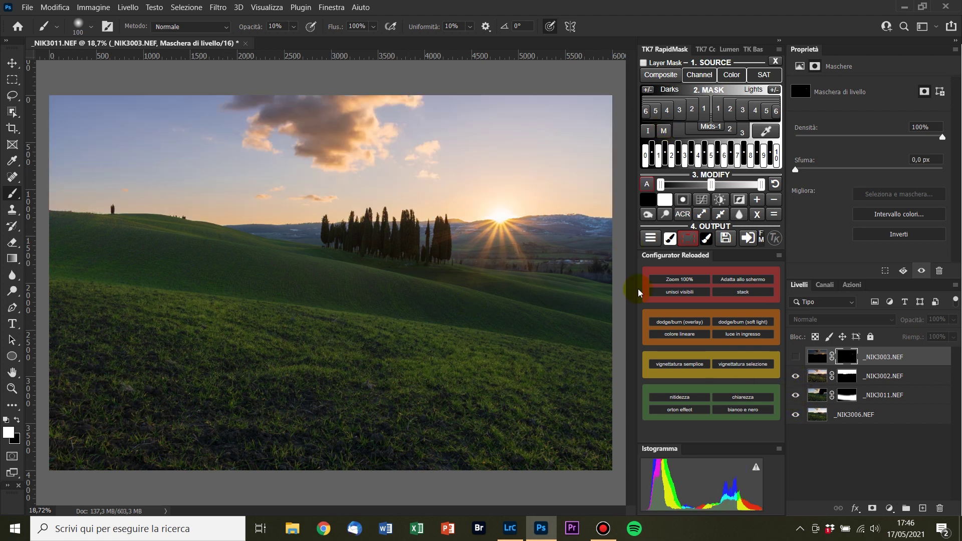
left_click(795, 357)
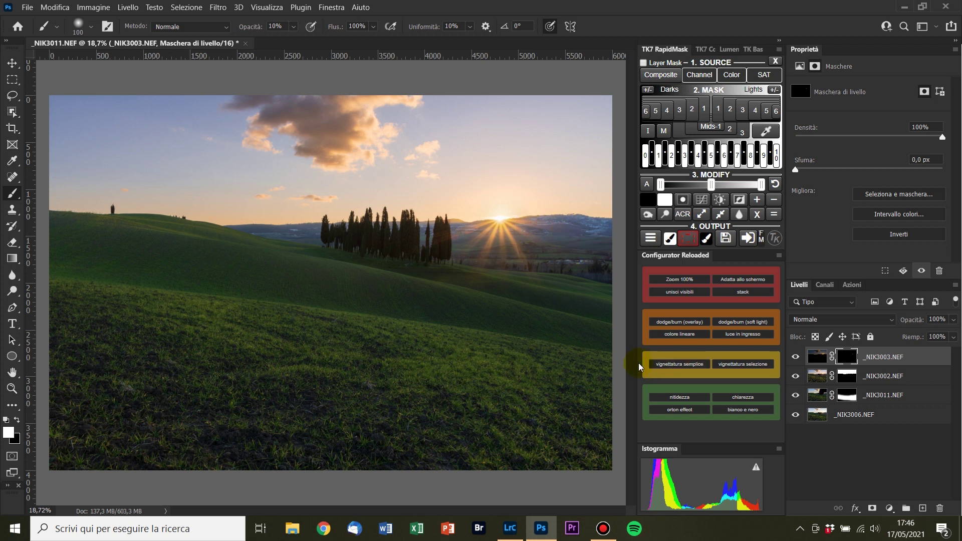
- Add a new empty layer above _NIK3003.NEF and set its blend mode to Sovrapponi
key("ctrl+shift+alt+e")
left_click(832, 321)
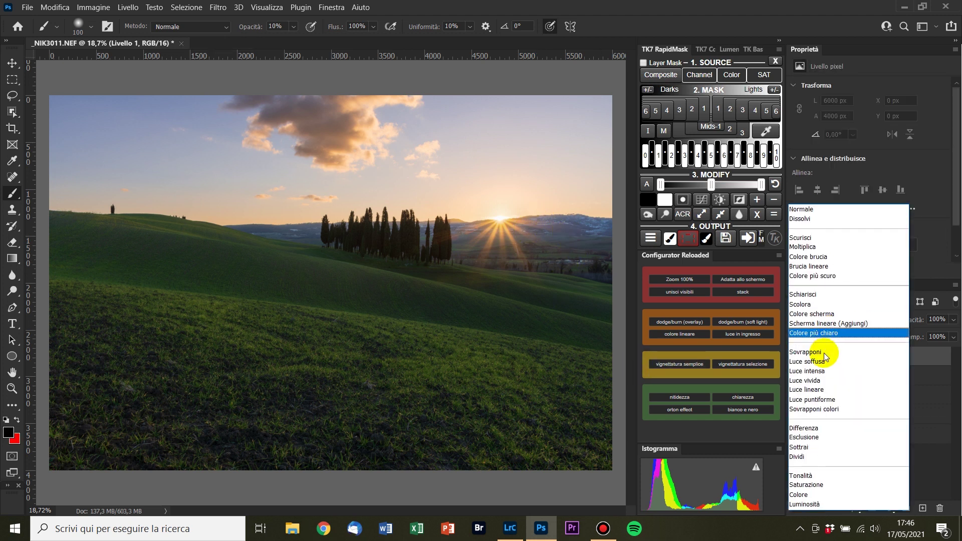
left_click(805, 352)
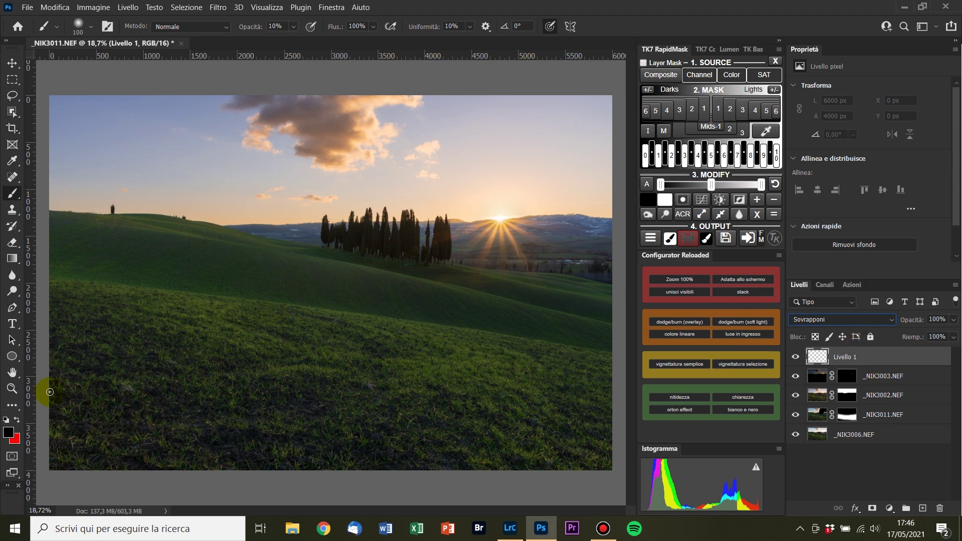
- Paint white (ffffff) at 10% opacity with an 800 px soft brush across the foreground grass on the Sovrapponi layer to lighten it
left_click(8, 432)
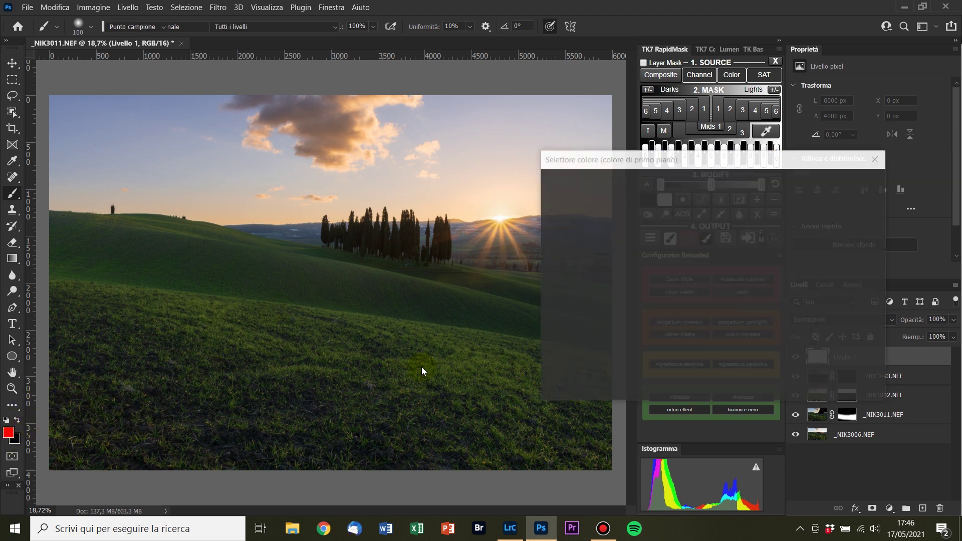
type("ffffff")
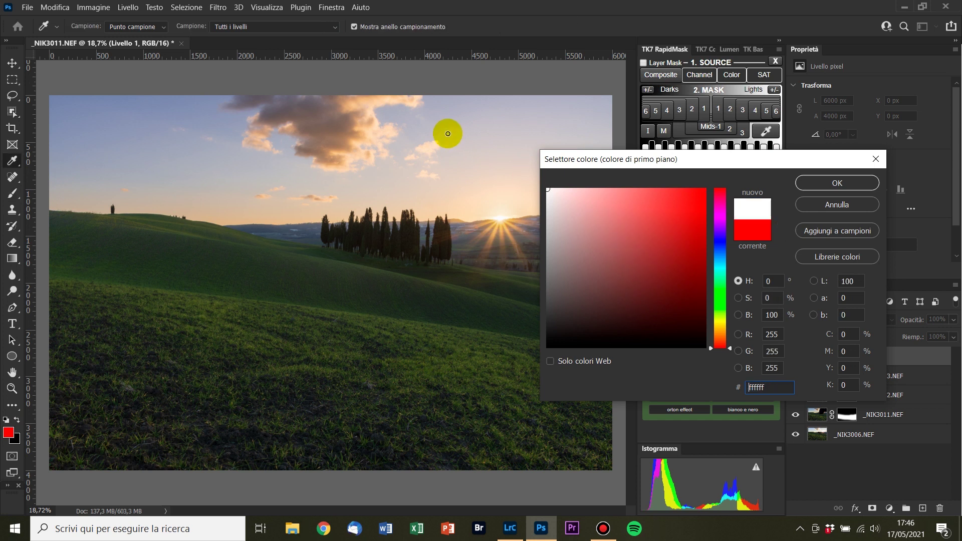
left_click(862, 185)
key("b")
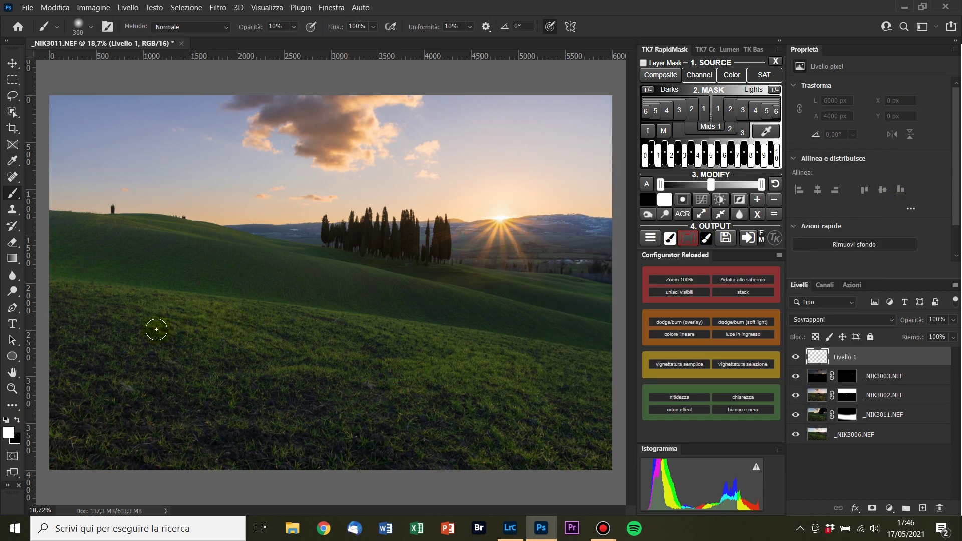
key("bracketright")
mouse_move(610, 374)
left_mouse_down()
mouse_move(326, 363)
mouse_move(200, 329)
mouse_move(118, 328)
left_mouse_up()
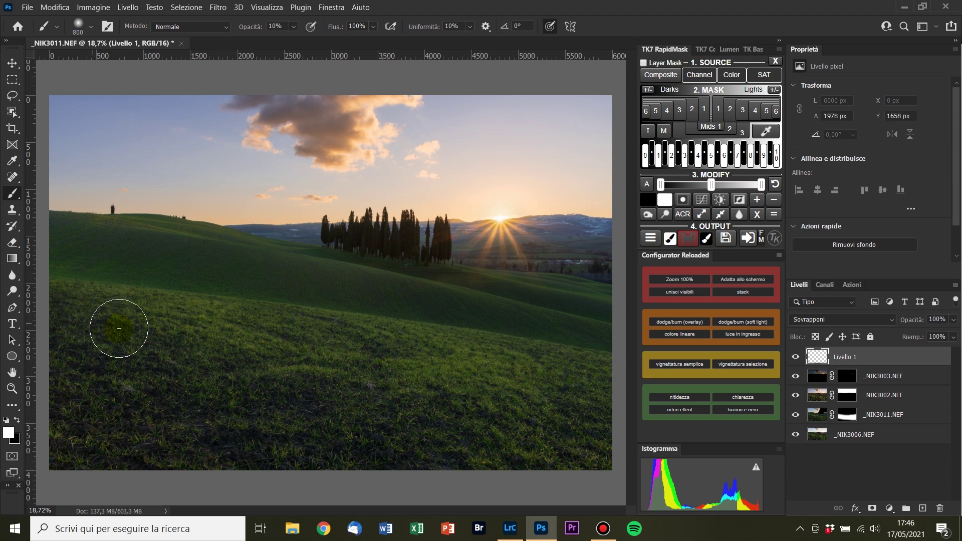
- Paint white at 10% opacity on Livello 1 over the foreground grass and hill slopes, reducing the brush from 800 px to 300 px
mouse_move(182, 331)
left_mouse_down()
mouse_move(466, 369)
mouse_move(239, 392)
mouse_move(161, 383)
mouse_move(251, 371)
left_mouse_up()
key("bracketleft")
key("bracketleft")
key("bracketleft")
key("bracketleft")
key("bracketleft")
key("bracketleft")
key("bracketleft")
key("bracketleft")
key("bracketleft")
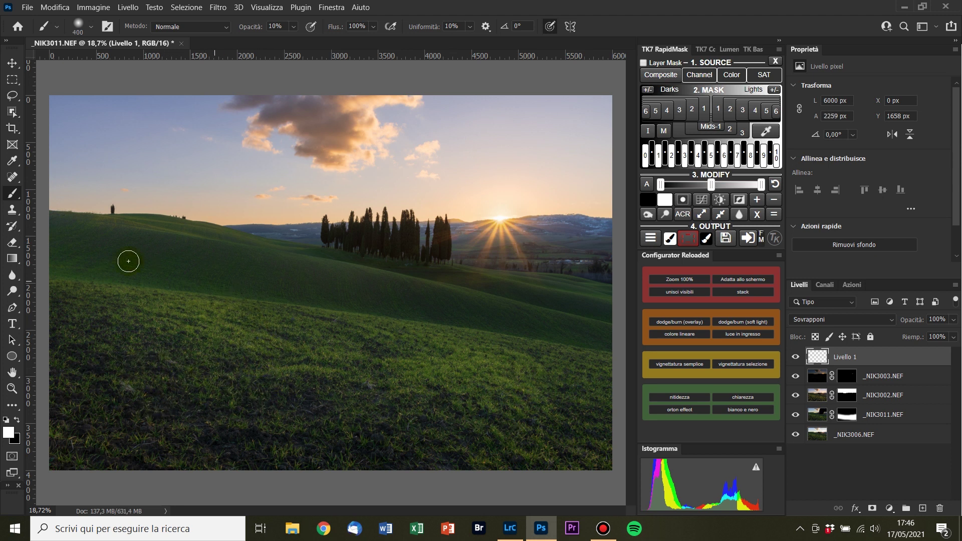
key("bracketright")
mouse_move(581, 299)
left_mouse_down()
mouse_move(544, 284)
mouse_move(376, 284)
mouse_move(128, 232)
left_mouse_up()
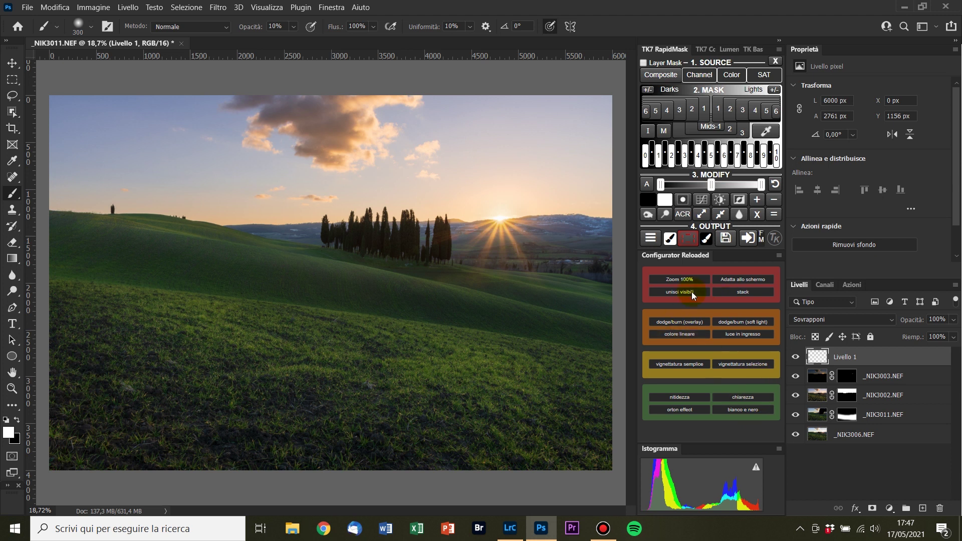
- Add a new empty layer above Livello 1 and set its blend mode to Luce soffusa
left_click(923, 509)
left_click(834, 321)
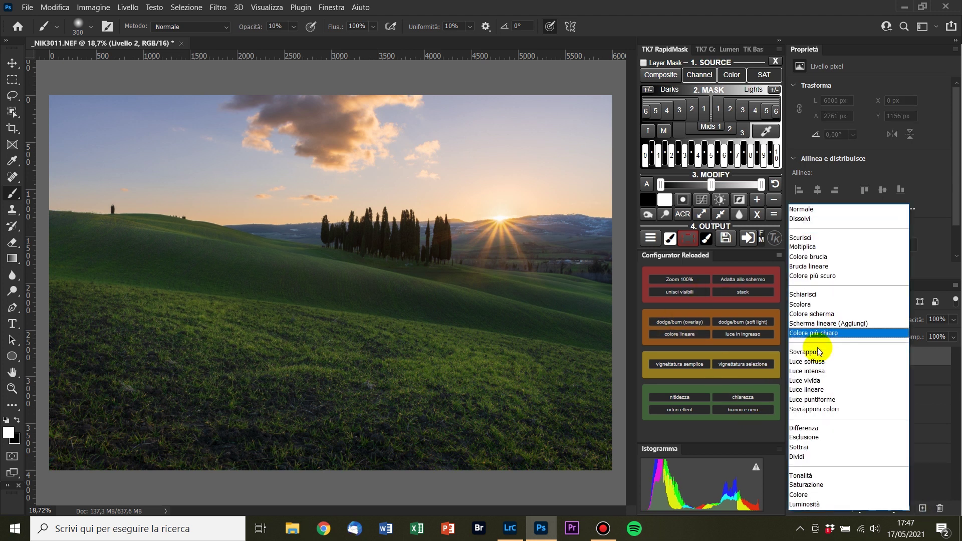
left_click(813, 362)
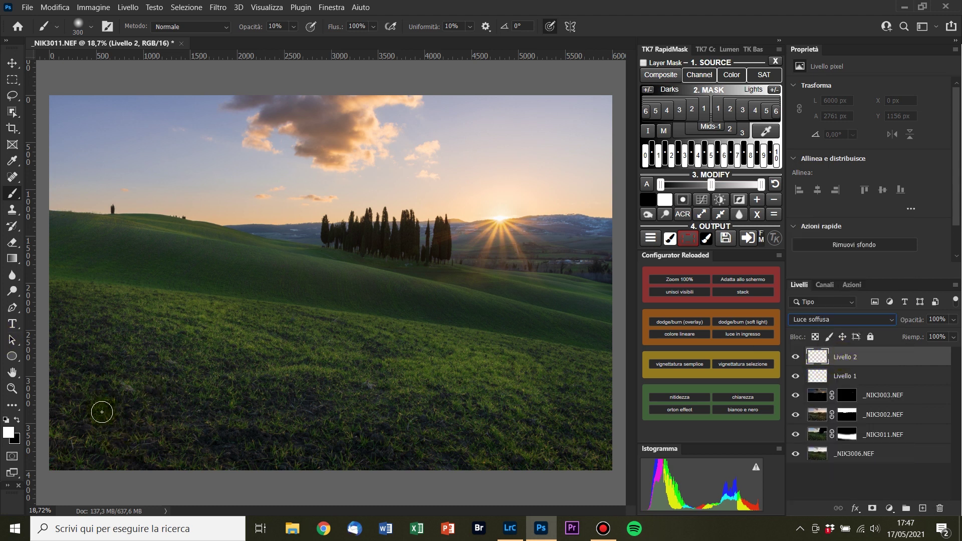
- Paint black at 10% opacity with a 1700 px soft brush along the image's lower edge to darken the foreground grass
key("x")
key("bracketright")
key("bracketright")
key("bracketright")
key("bracketright")
key("bracketright")
key("bracketright")
key("bracketright")
key("bracketright")
key("bracketright")
key("bracketright")
key("bracketright")
key("bracketright")
key("bracketright")
key("bracketright")
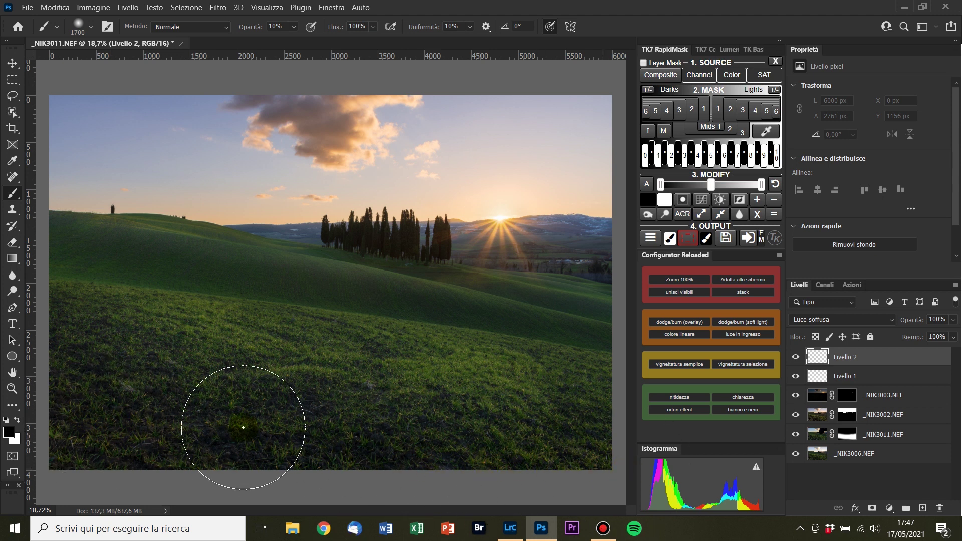
mouse_move(2, 490)
left_mouse_down()
mouse_move(526, 479)
mouse_move(392, 455)
left_mouse_up()
- Darken the shaded parts of the hill in black at 10% opacity, using brushes of 500 px and 250 px
key("bracketleft")
key("bracketleft")
key("bracketleft")
key("bracketleft")
key("bracketleft")
key("bracketleft")
key("bracketleft")
key("bracketleft")
key("bracketleft")
key("bracketleft")
key("bracketleft")
left_click_drag(59, 237, 75, 242)
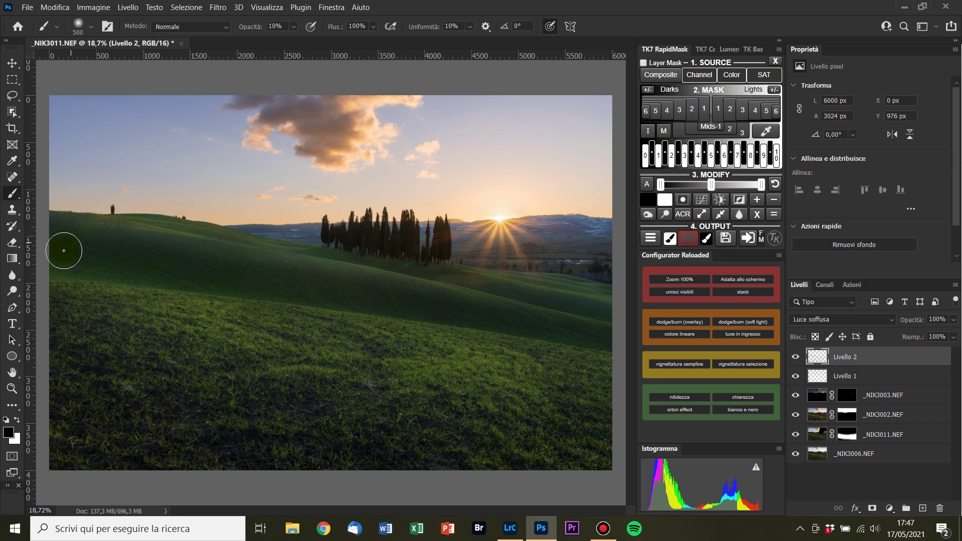
key("bracketleft")
key("bracketleft")
key("bracketleft")
key("bracketleft")
key("bracketleft")
key("bracketleft")
key("bracketleft")
left_click_drag(794, 351, 799, 337)
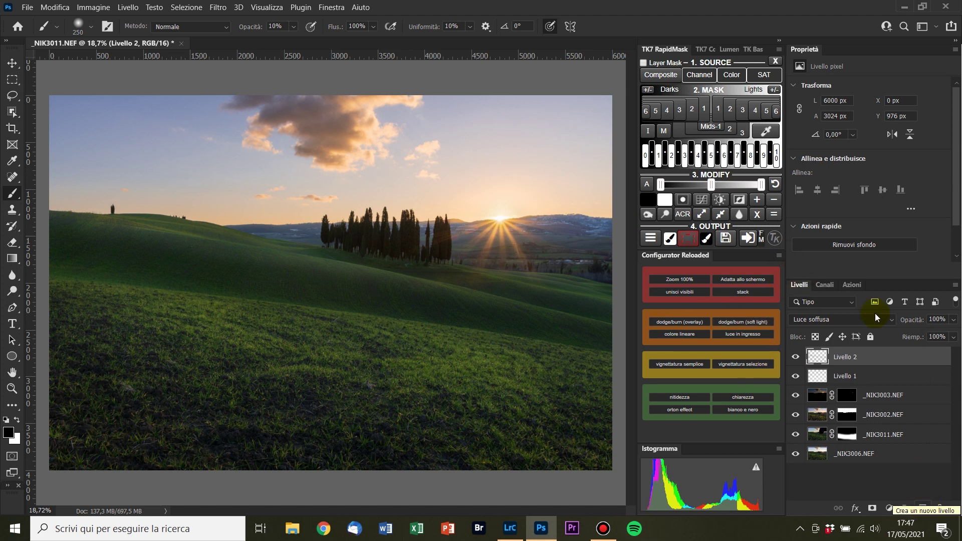
- Add another empty layer above Livello 2 with the Luce soffusa blend mode
left_click(922, 509)
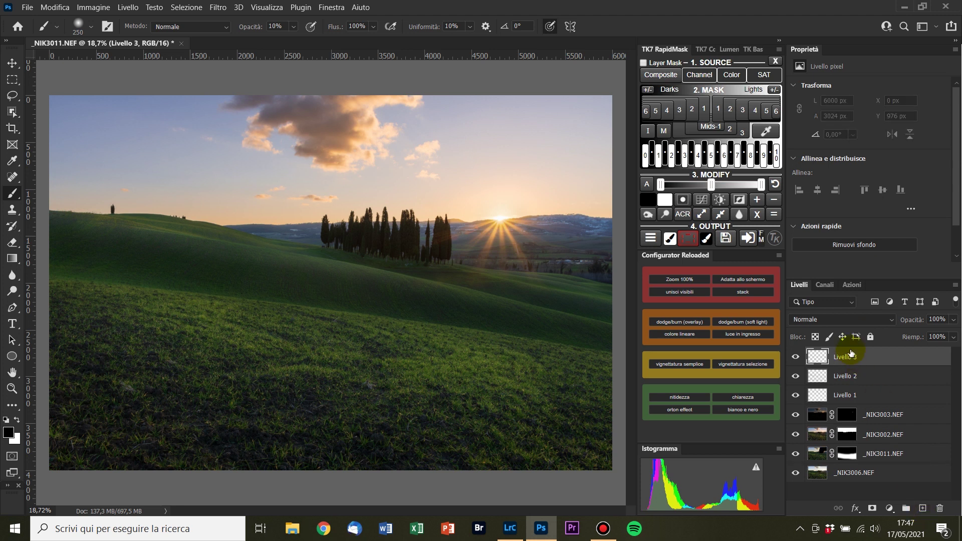
left_click(849, 318)
left_click(817, 362)
- Set the foreground color to a pale warm yellow with hue 45°, based on a color sampled at the sun
left_click(16, 421)
left_click(10, 431)
left_click(501, 213)
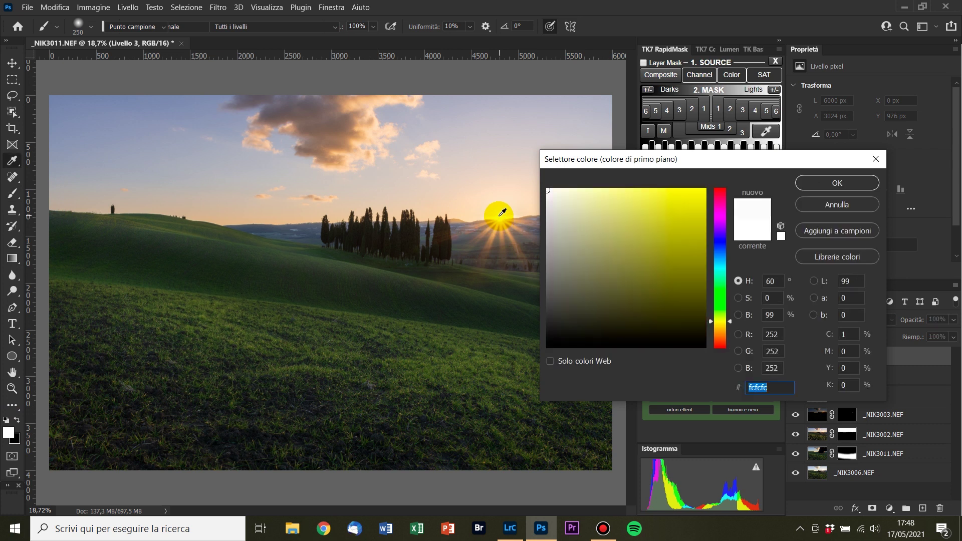
left_click(499, 212)
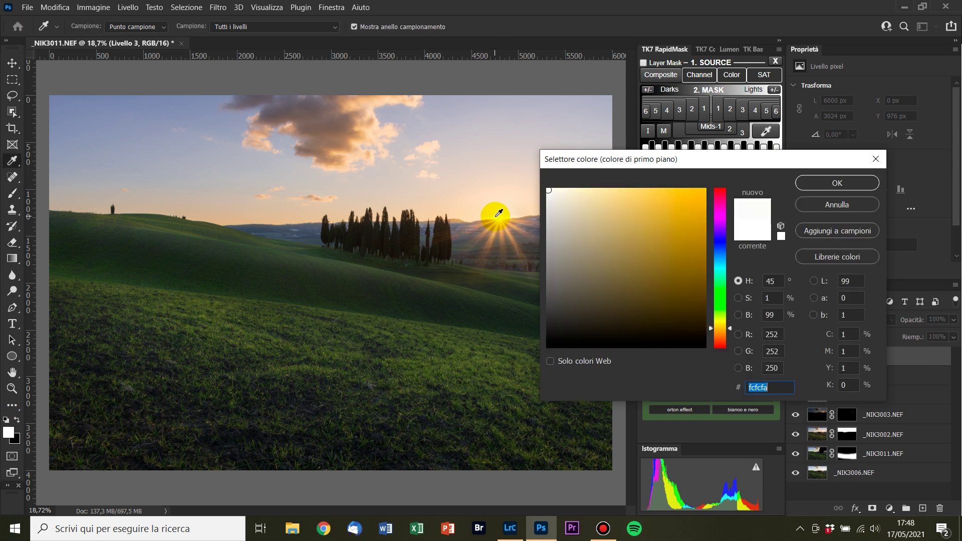
left_click(573, 193)
left_click_drag(570, 195, 573, 187)
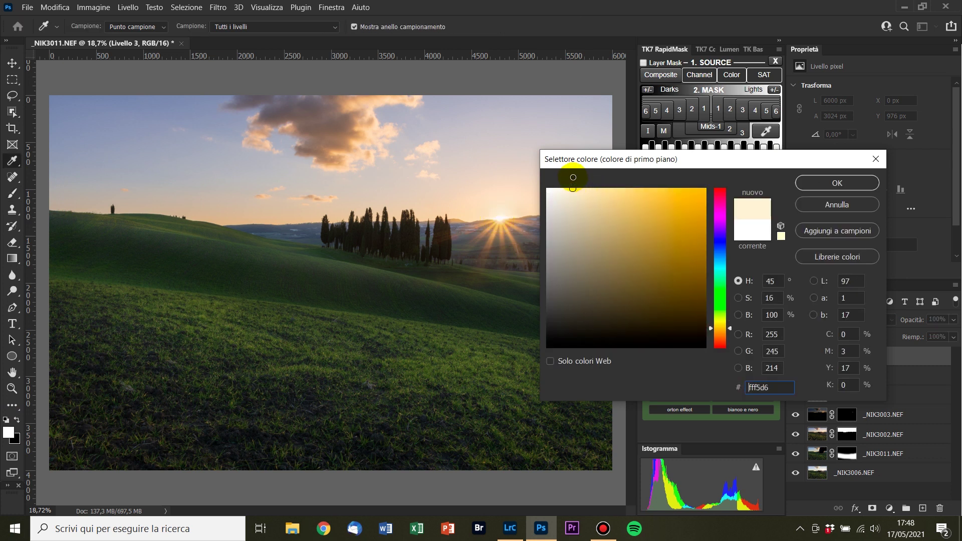
mouse_move(567, 176)
left_mouse_down()
mouse_move(560, 158)
mouse_move(554, 204)
mouse_move(567, 189)
left_mouse_up()
key("Return")
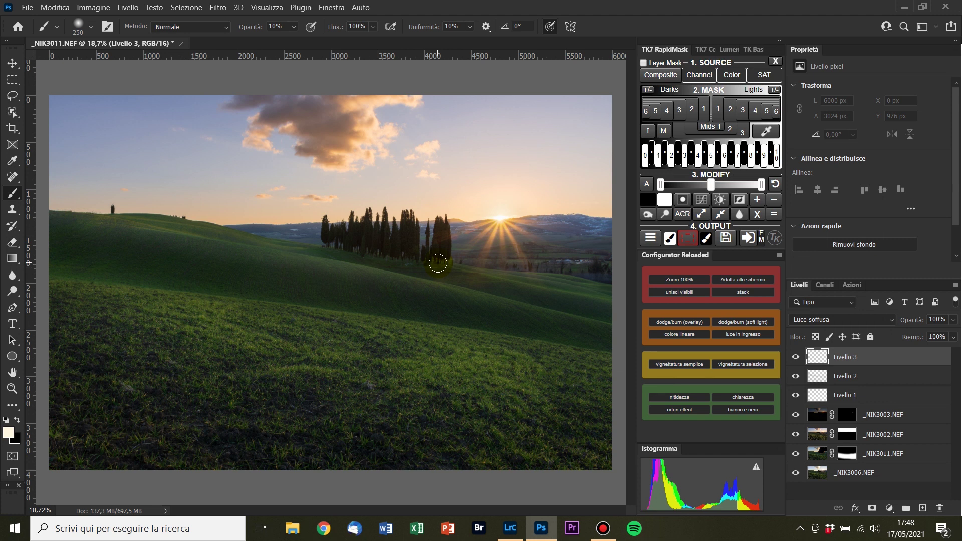
- Flatten the 800 px soft brush tip into a horizontal ellipse and paint the warm color over the sun at 10% opacity
key("bracketright")
key("bracketright")
key("bracketright")
key("bracketright")
left_click(501, 220)
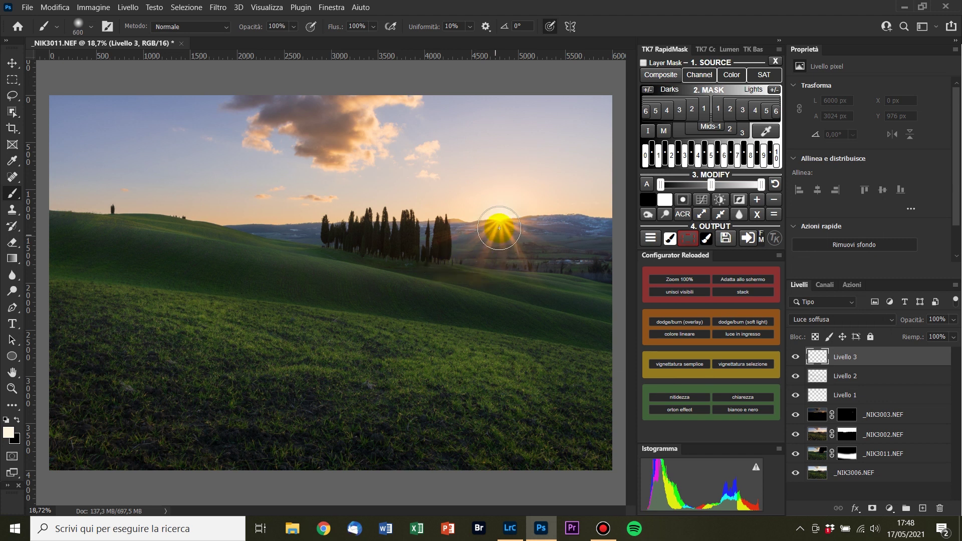
key("bracketright")
key("bracketright")
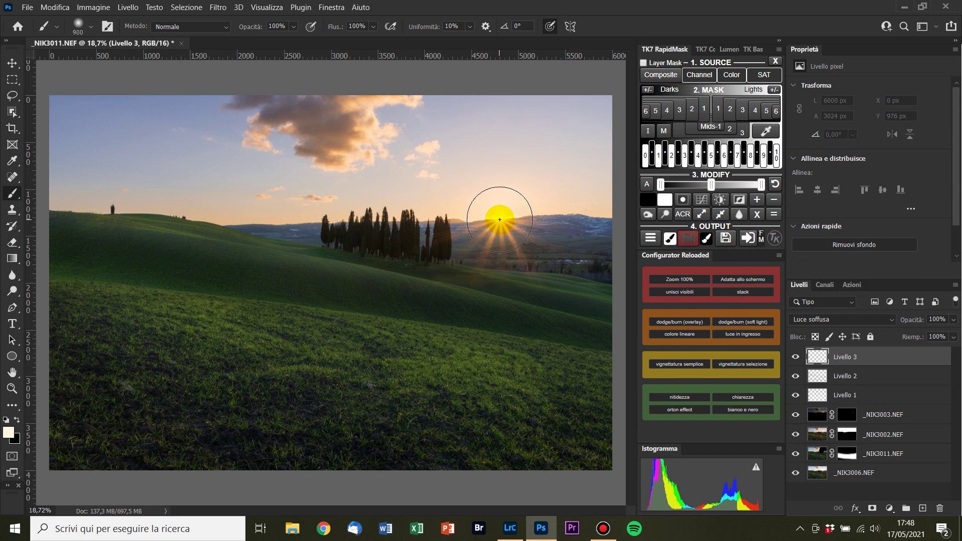
key("bracketleft")
right_click(500, 220)
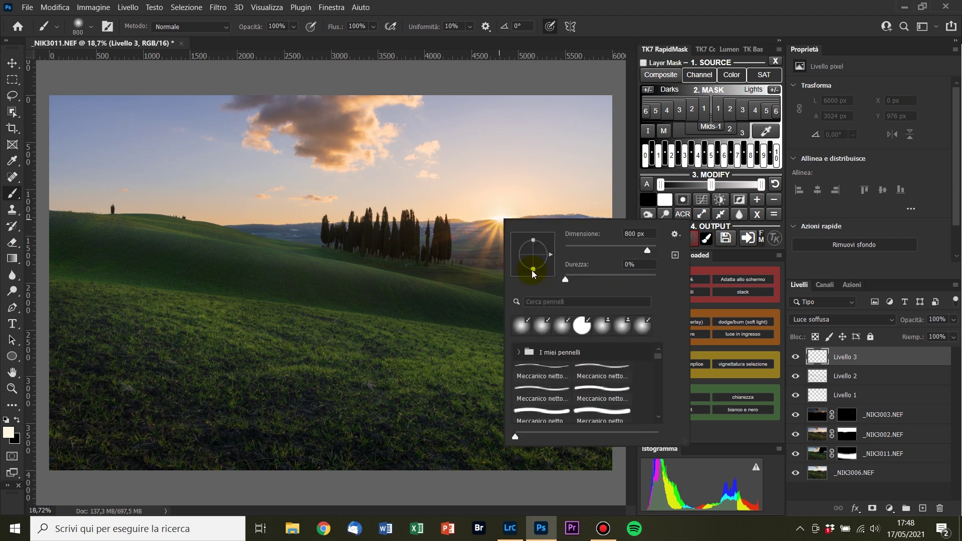
left_click_drag(506, 226, 499, 219)
left_click(520, 274)
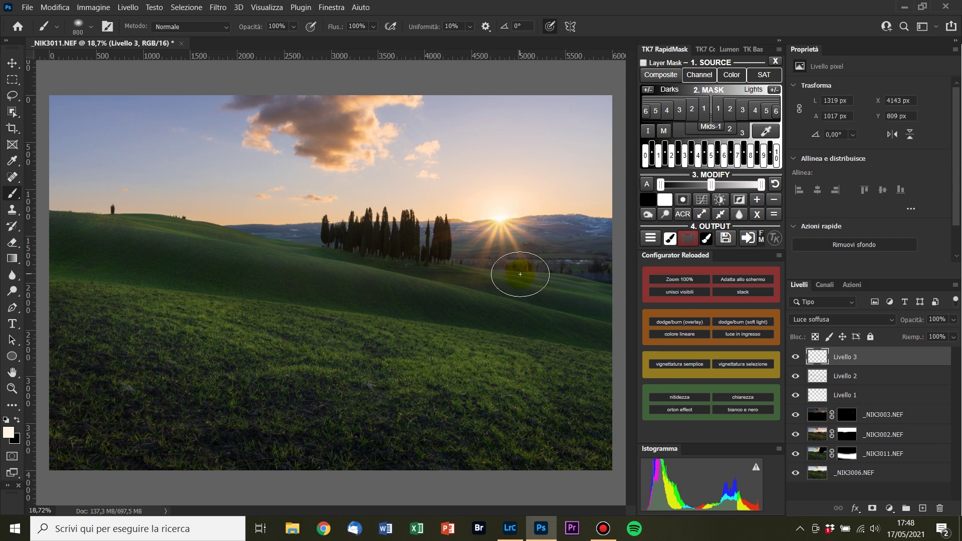
- Build up a larger glow centered on the sun with the elliptical brush, going up to 2100 px at 30% opacity
key("bracketright")
key("bracketright")
key("bracketright")
key("6")
mouse_move(553, 171)
left_mouse_down()
mouse_move(493, 215)
mouse_move(499, 220)
left_mouse_up()
key("bracketright")
key("bracketright")
key("bracketright")
key("bracketright")
key("bracketright")
key("bracketright")
key("bracketright")
key("bracketright")
key("bracketright")
key("bracketright")
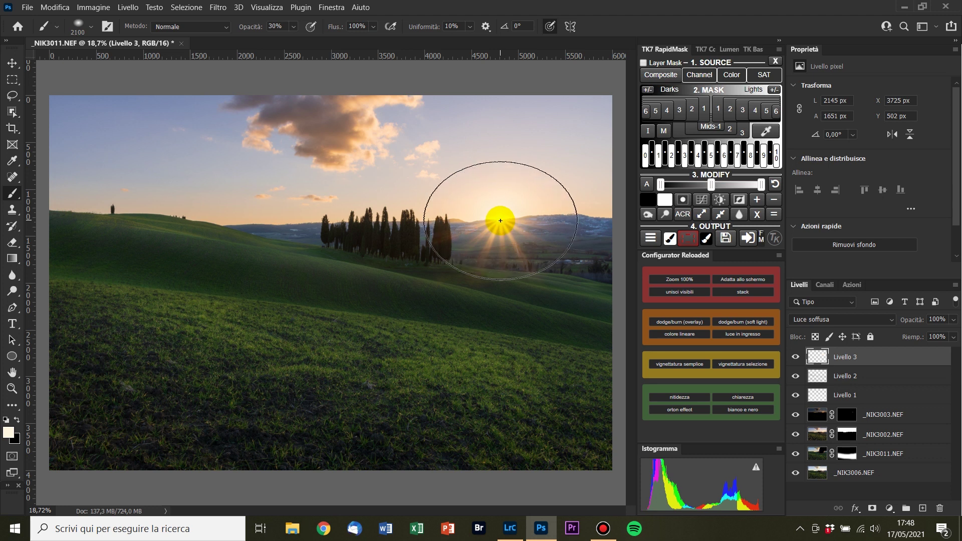
left_click(499, 221)
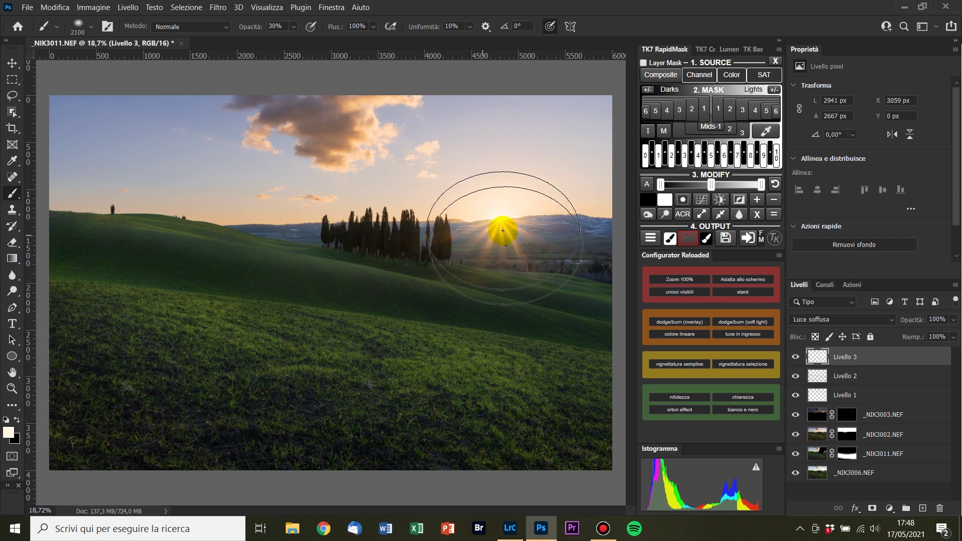
- Extend the sun's glow with a 2900 px elliptical brush at 10% opacity, then reduce the brush to 200 px
key("bracketright")
key("bracketright")
key("bracketright")
key("bracketright")
key("bracketright")
key("bracketright")
key("bracketright")
key("bracketright")
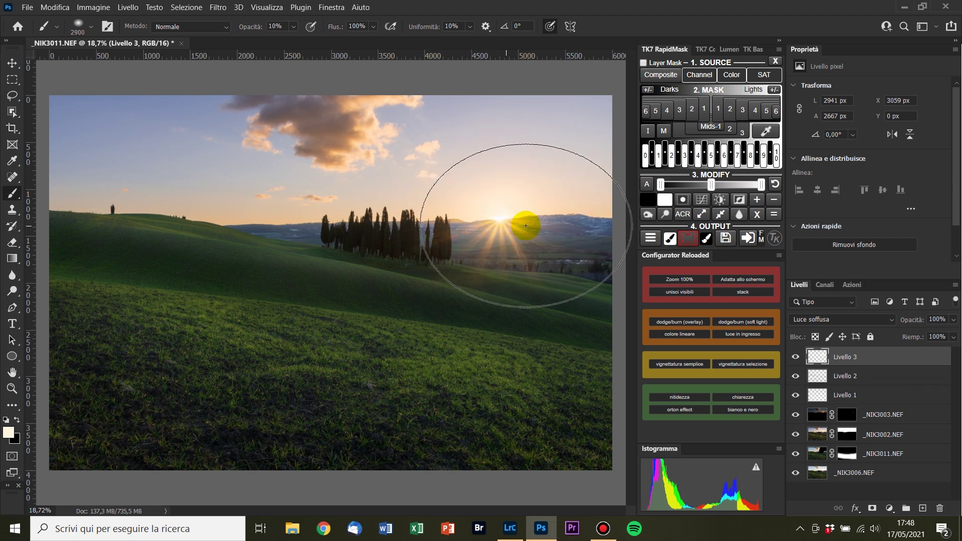
left_click(501, 221)
key("bracketleft")
key("bracketleft")
key("bracketleft")
key("bracketleft")
key("bracketleft")
key("bracketleft")
key("bracketleft")
key("bracketleft")
key("bracketleft")
key("bracketleft")
key("bracketleft")
key("bracketleft")
key("bracketleft")
key("bracketleft")
key("bracketleft")
key("bracketleft")
key("bracketleft")
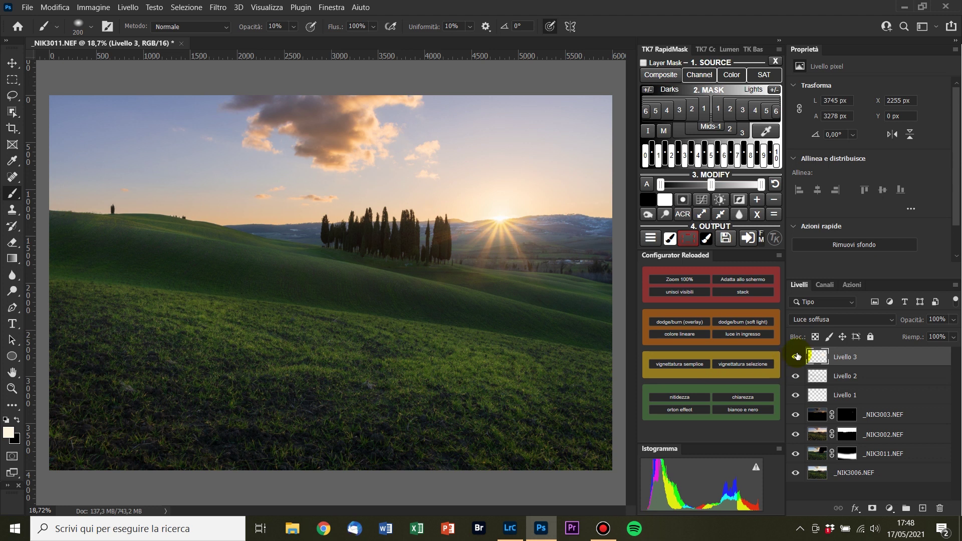
- Set the opacity of Livello 3 to 66%, comparing the image with the layer hidden and shown
left_click(796, 356)
left_click(796, 356)
left_click(795, 357)
left_click(796, 356)
left_click_drag(918, 324, 906, 323)
left_click(795, 357)
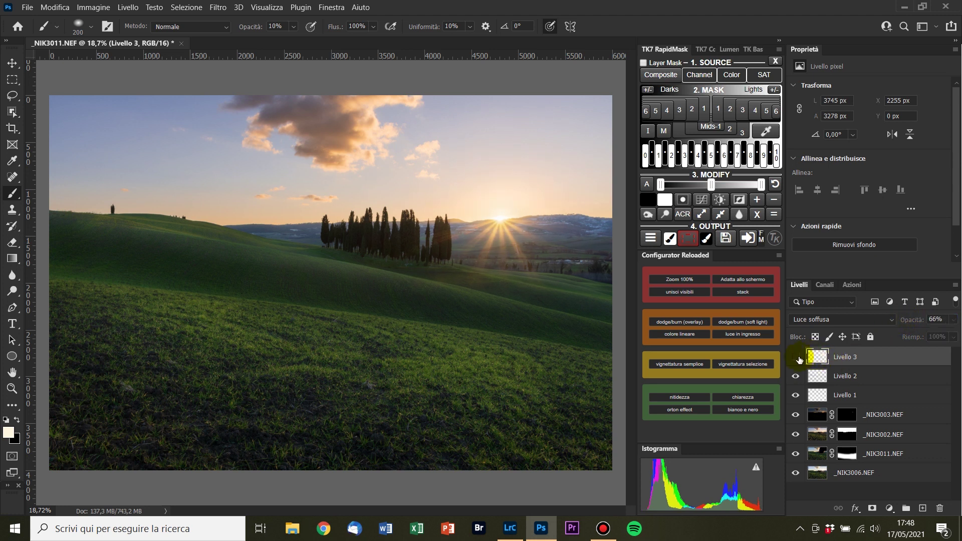
left_click(796, 356)
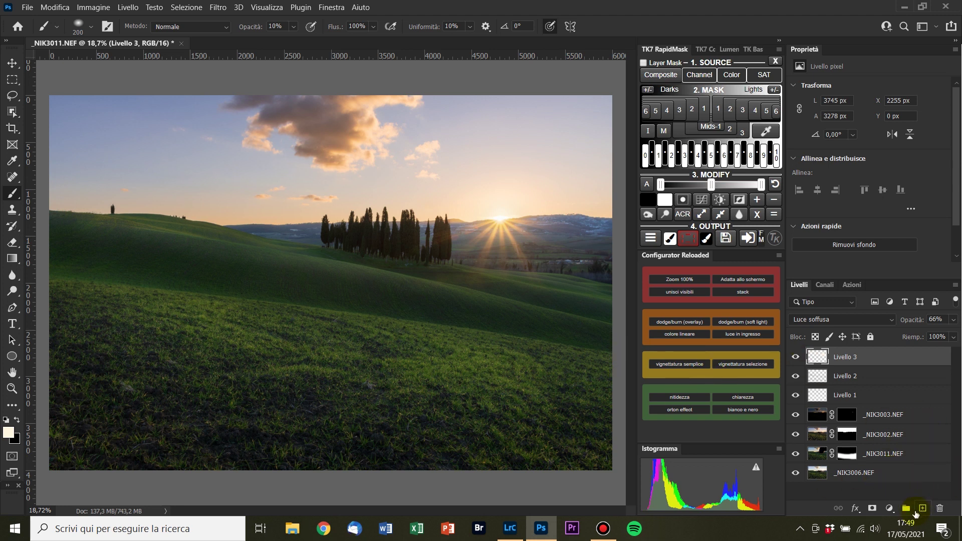
- Add a Tonalità/saturazione adjustment layer, target the Gialli range by sampling the sky near the sun, and set its saturation to +35
left_click(890, 509)
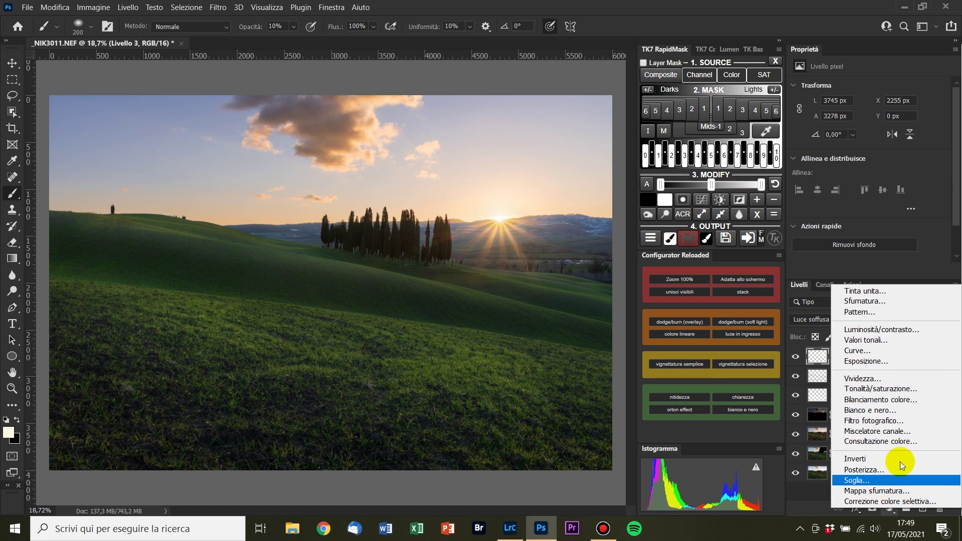
left_click(901, 391)
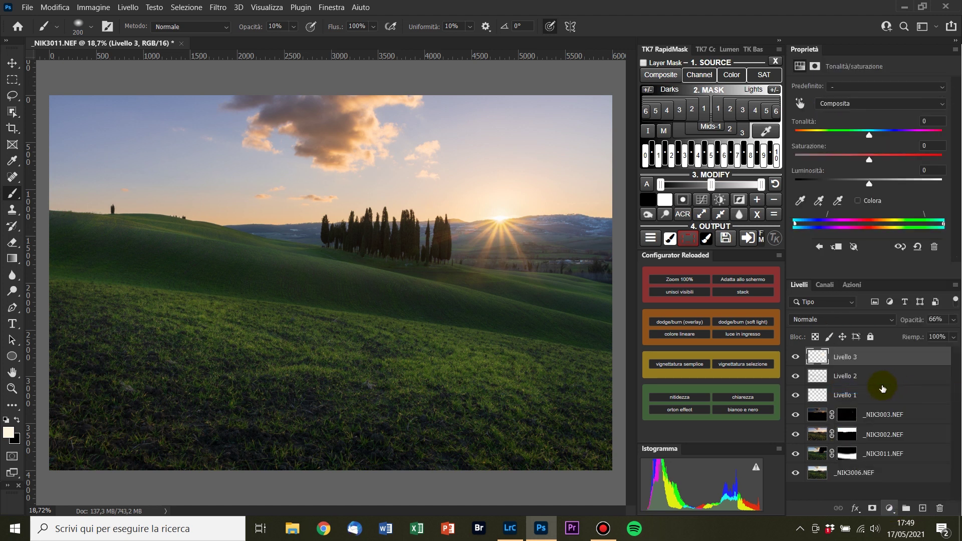
left_click(802, 101)
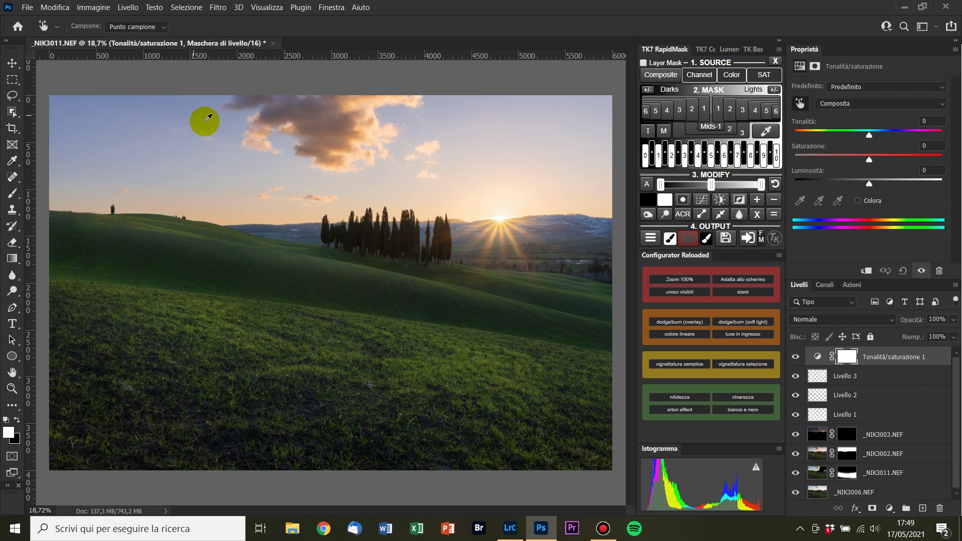
left_click(474, 198)
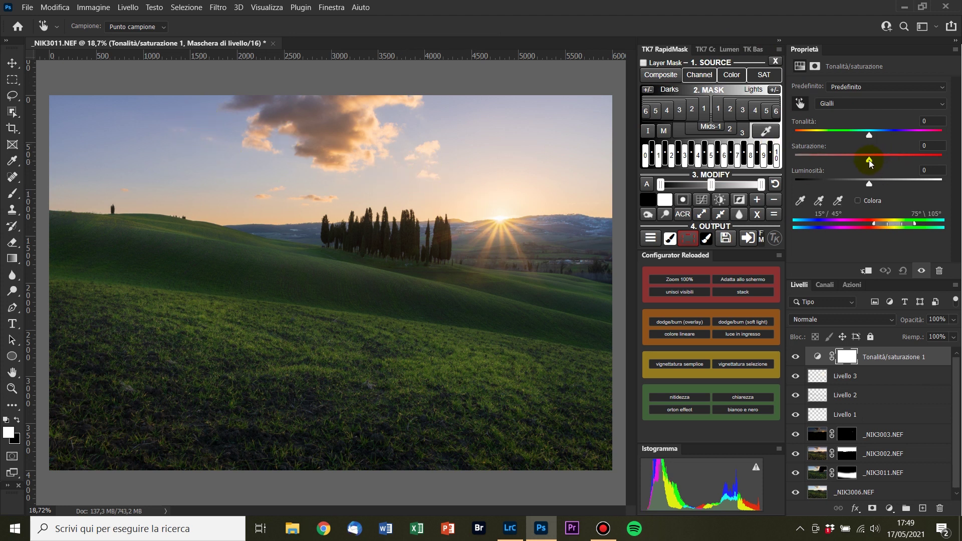
left_click_drag(882, 164, 893, 161)
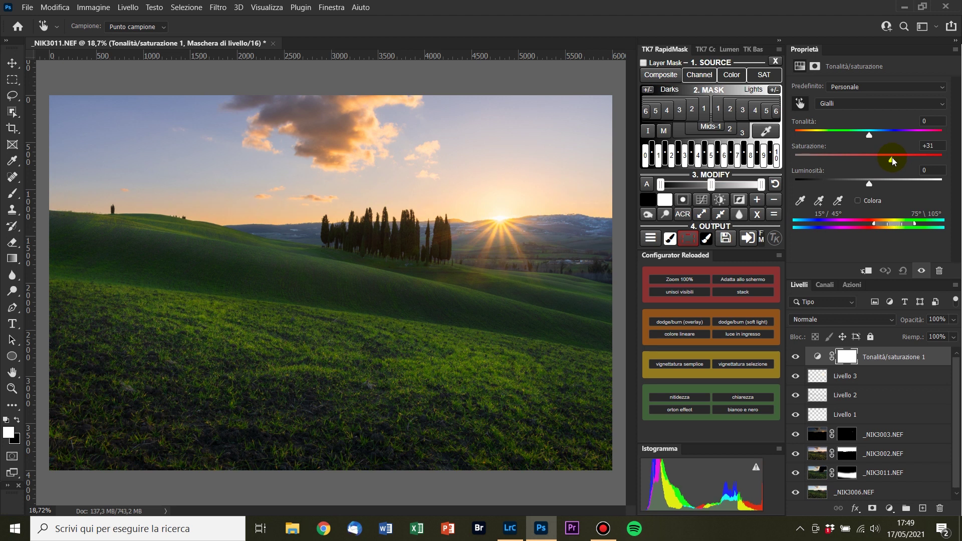
mouse_move(887, 163)
left_mouse_down()
mouse_move(908, 156)
mouse_move(888, 161)
left_mouse_up()
- Invert the Tonalità/saturazione 1 mask to black and restore the brush tip to a round shape
key("ctrl+i")
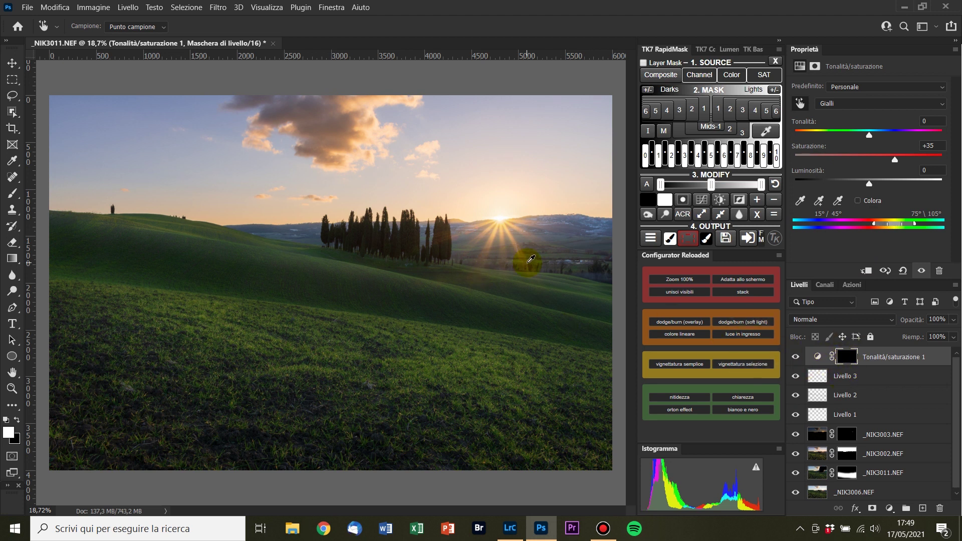
key("b")
right_click(487, 259)
left_click_drag(521, 313, 522, 340)
left_click(674, 17)
- Paint white at 100% opacity on the Tonalità/saturazione 1 mask along the sky near the horizon, with a soft brush of about 1000 px
key("bracketright")
key("bracketright")
key("bracketright")
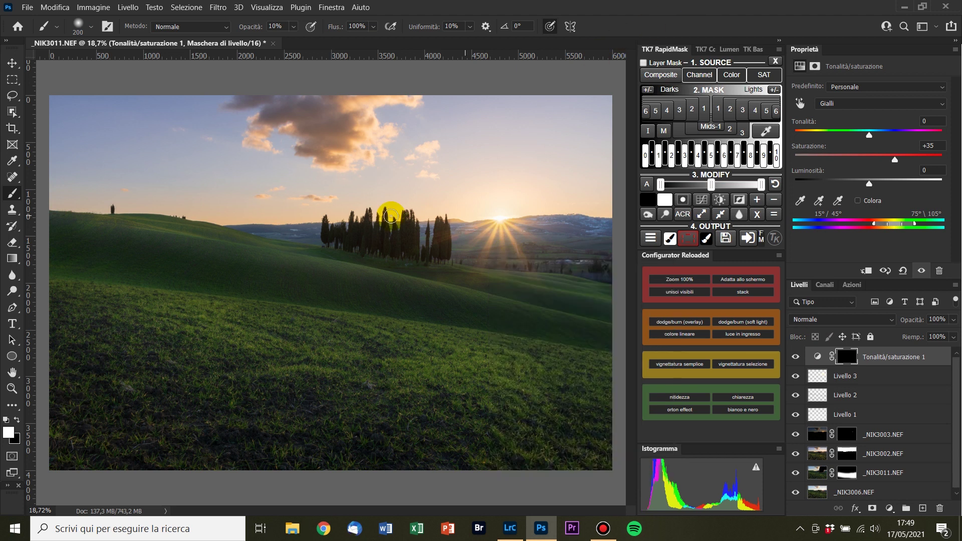
key("bracketright")
key("bracketright")
key("bracketright")
key("bracketright")
key("bracketright")
key("bracketright")
key("bracketright")
key("bracketright")
key("bracketright")
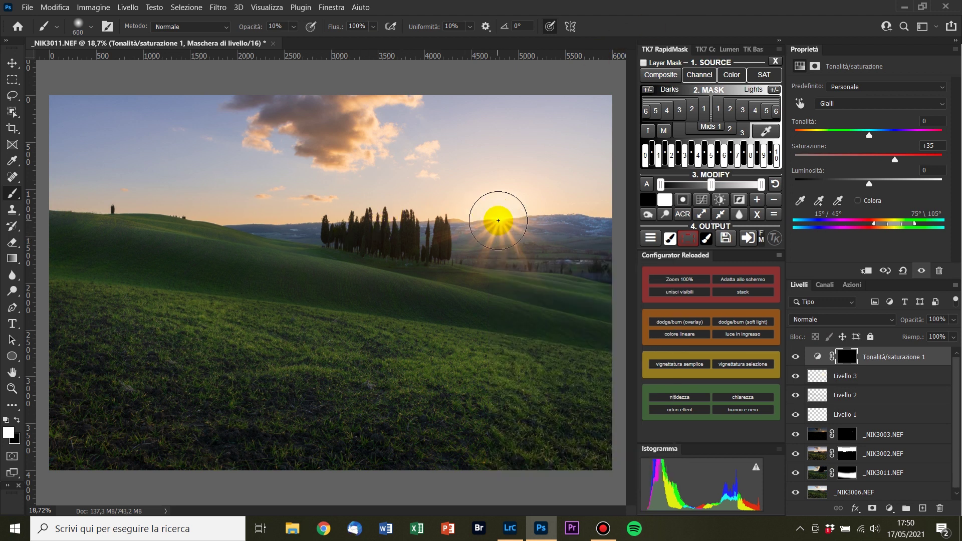
key("0")
key("bracketleft")
key("bracketleft")
key("bracketleft")
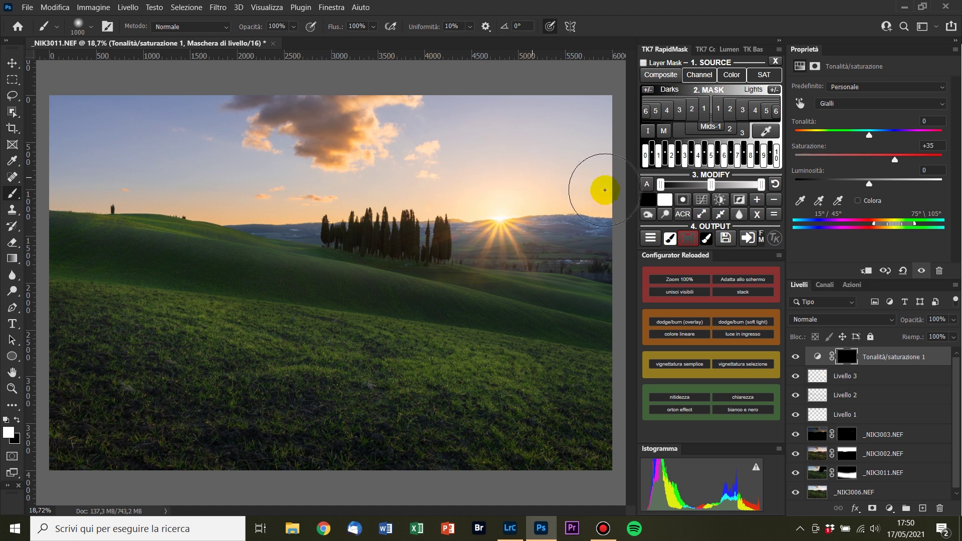
- Paint black on the mask over the hills with a 600 px brush, and compare the image with the saturation adjustment hidden and shown
key("x")
key("bracketleft")
key("bracketleft")
key("bracketleft")
key("bracketleft")
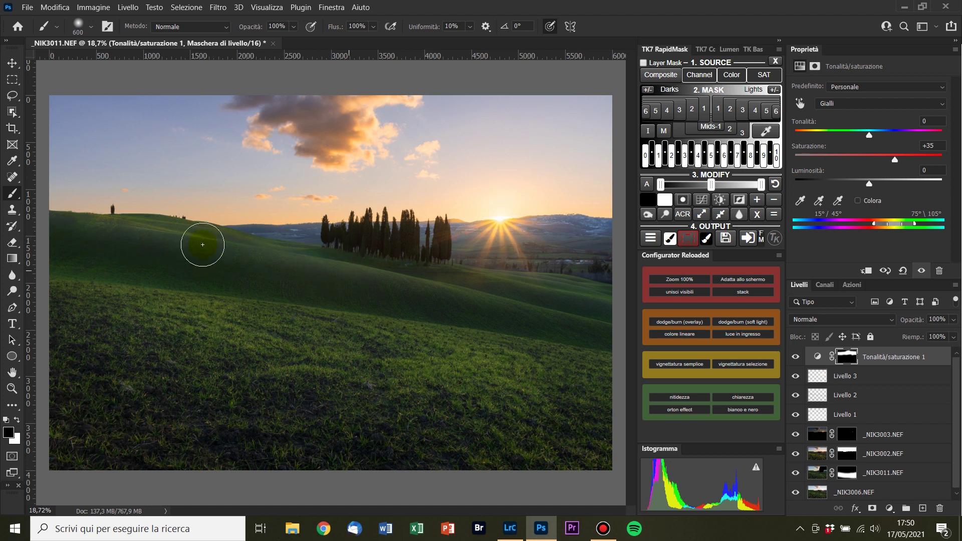
left_click(795, 359)
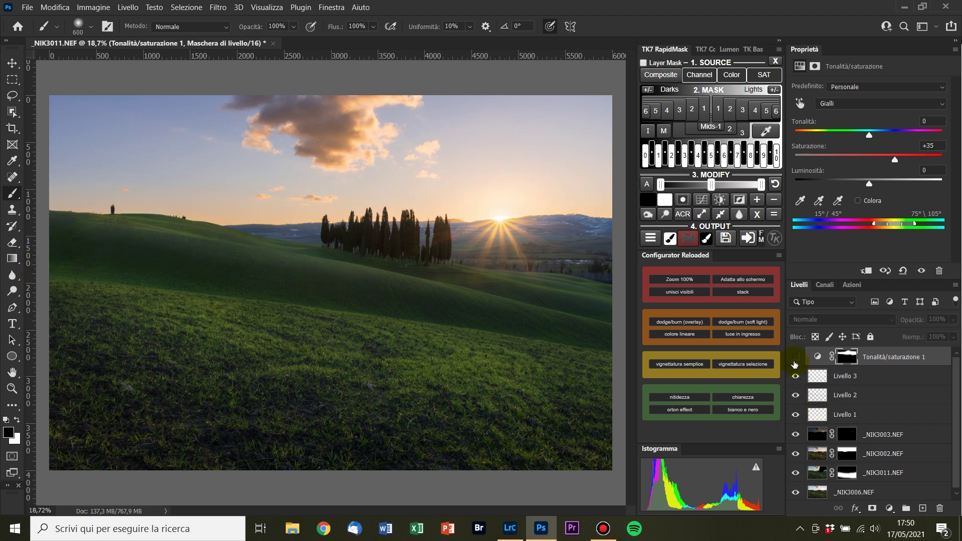
left_click(794, 362)
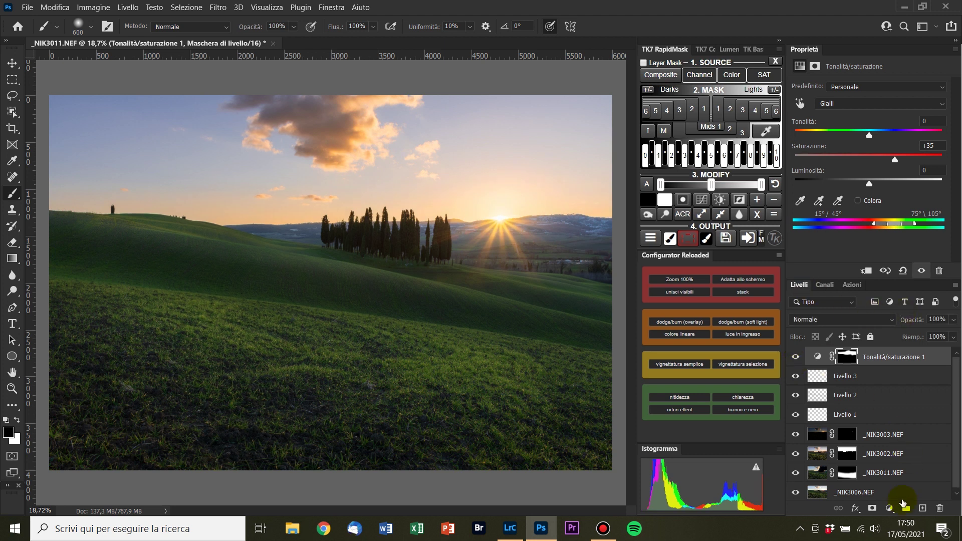
- Add a Curve adjustment layer, lower its midtones from input 102 to output 89, and raise the black point to output 9
left_click(890, 510)
left_click(901, 349)
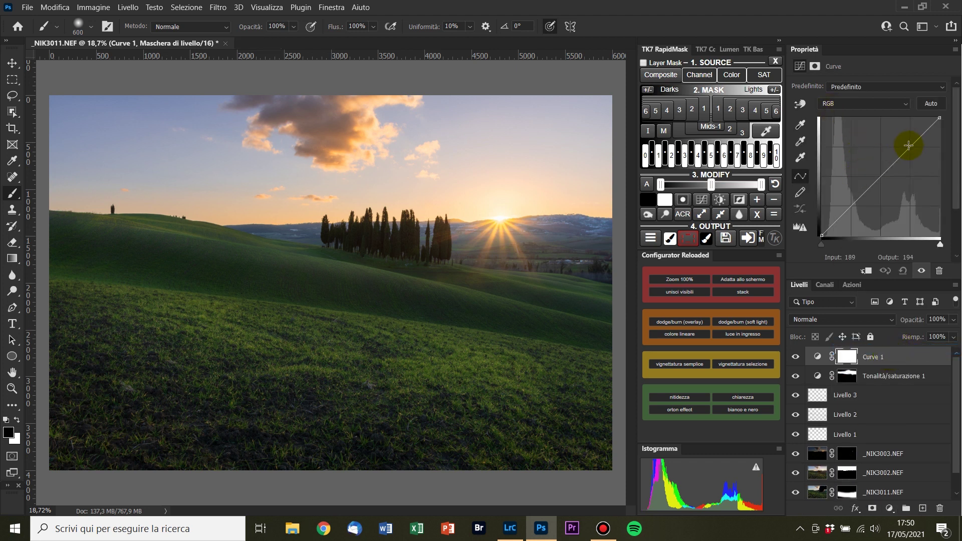
left_click_drag(872, 186, 870, 194)
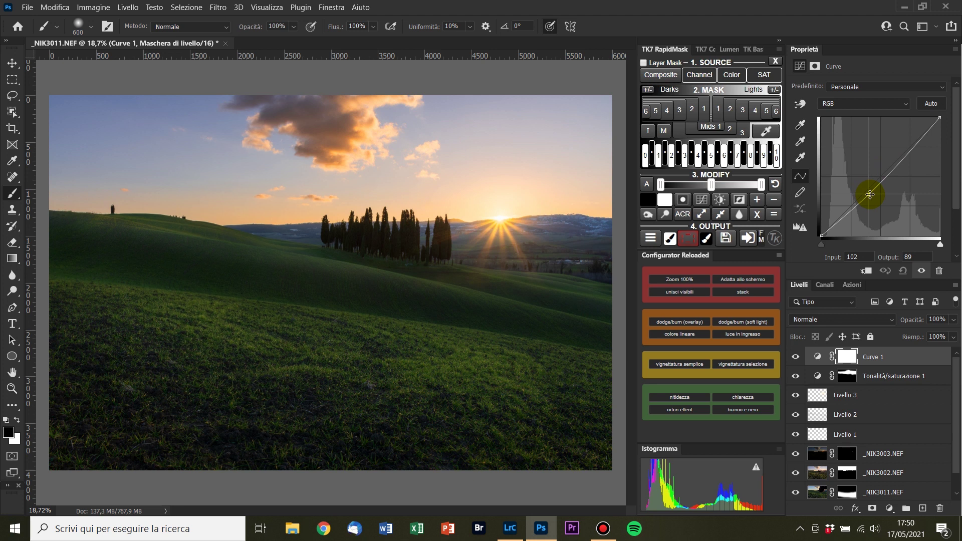
left_click_drag(820, 237, 818, 232)
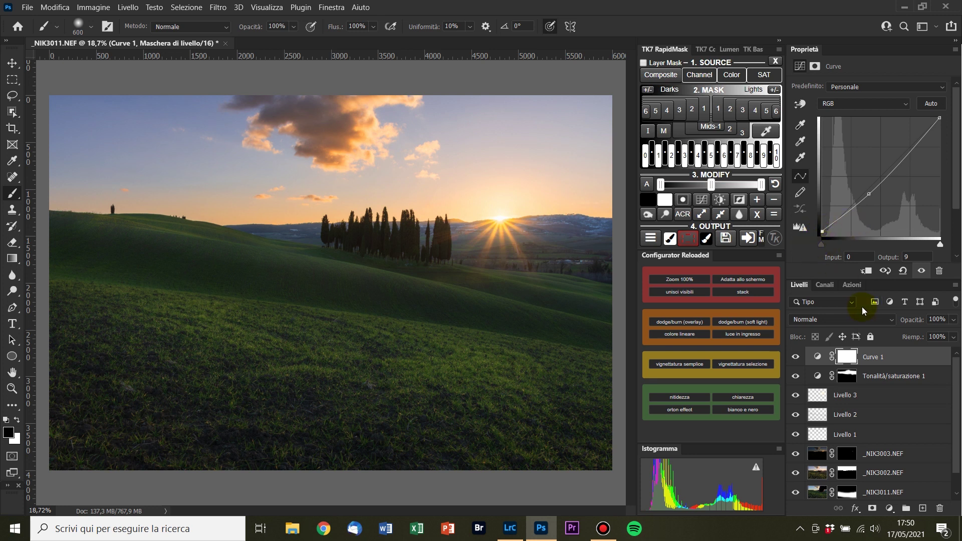
- Invert the Curve 1 mask to black and paint white around the image edges with a 2600 px brush at 70% opacity for a vignette
key("ctrl+i")
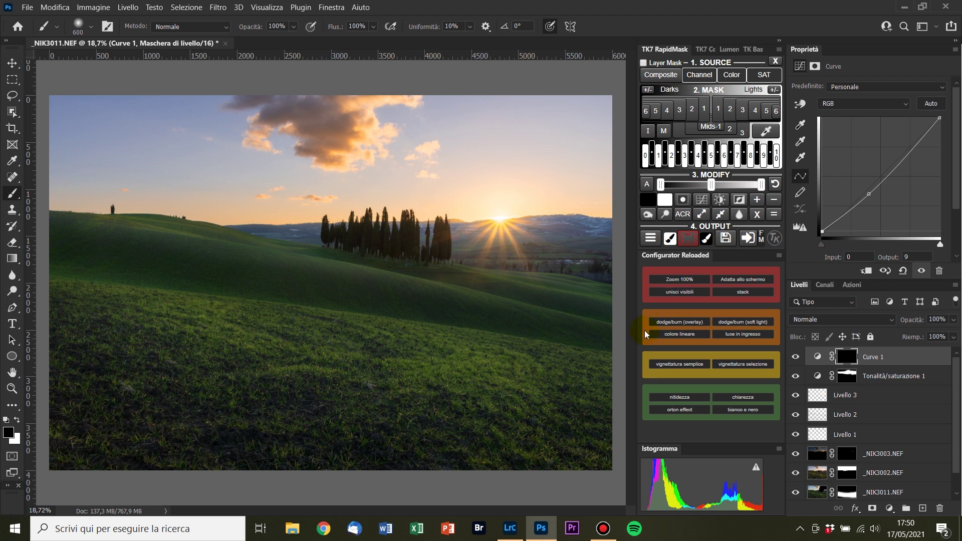
key("ctrl+space")
scroll(401, 293, "down", 5)
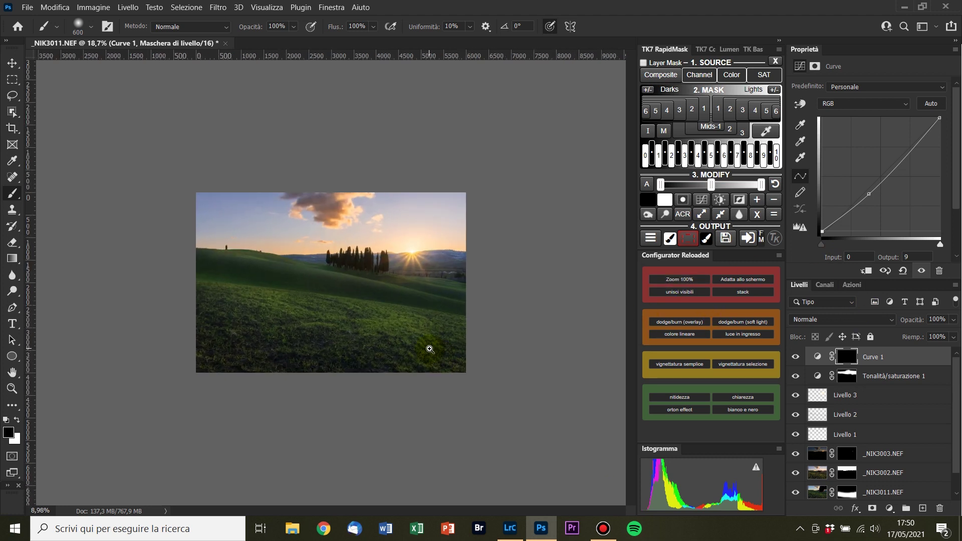
key("x")
key("bracketright")
mouse_move(198, 275)
left_mouse_down()
mouse_move(189, 189)
mouse_move(160, 176)
mouse_move(197, 150)
mouse_move(167, 172)
mouse_move(204, 154)
mouse_move(273, 151)
left_mouse_up()
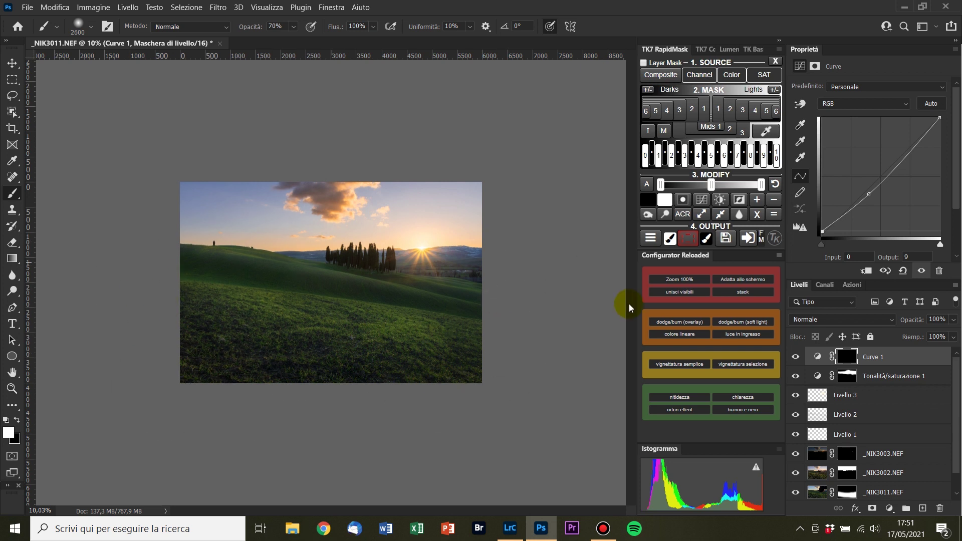
left_click_drag(273, 313, 173, 271)
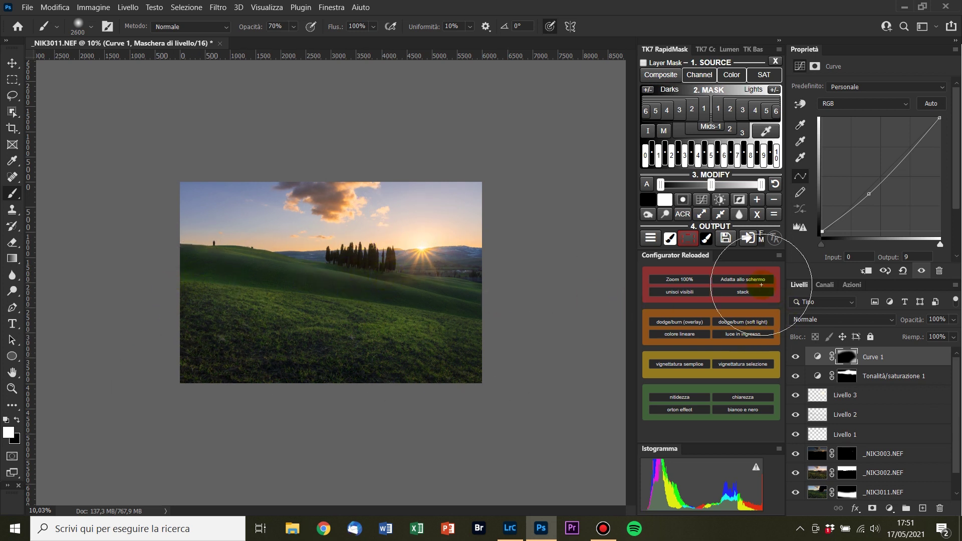
left_click(743, 279)
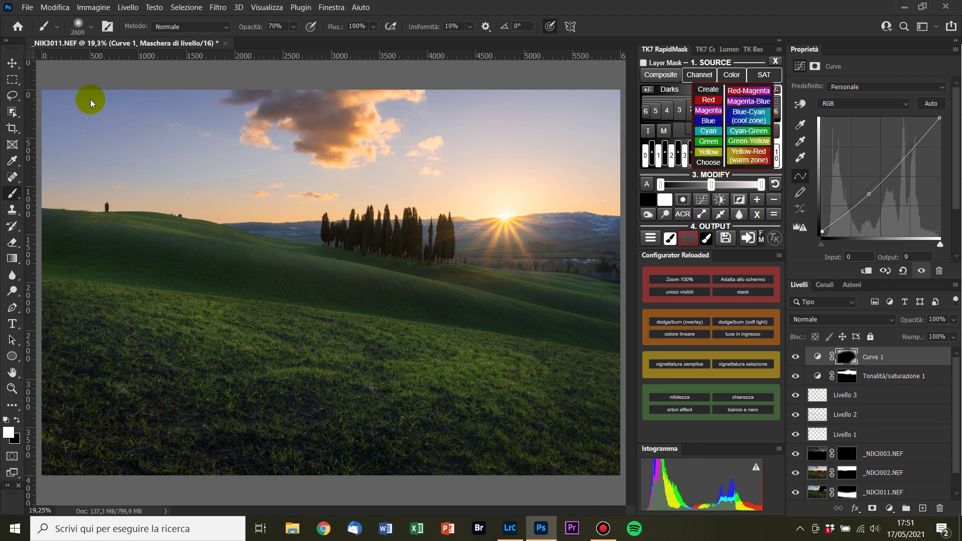
- Run the orton effect action and apply its Camera Raw adjustments with temperature +10, exposure +0.35 and contrast +68
left_click(683, 414)
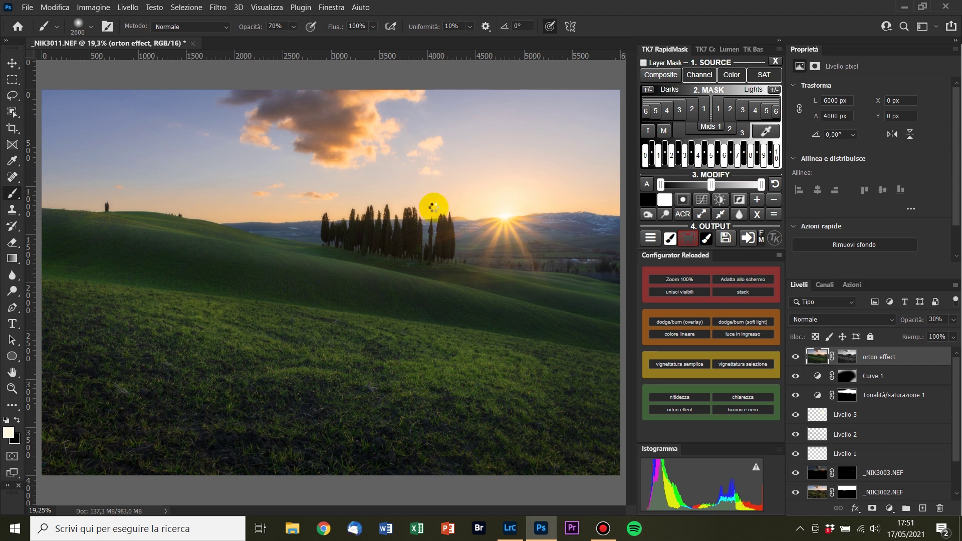
left_click(647, 184)
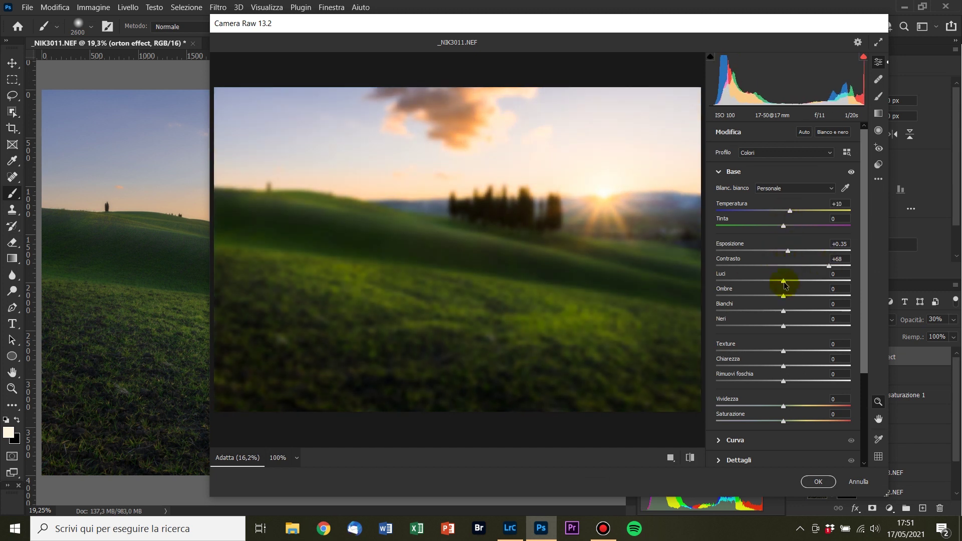
left_click(818, 482)
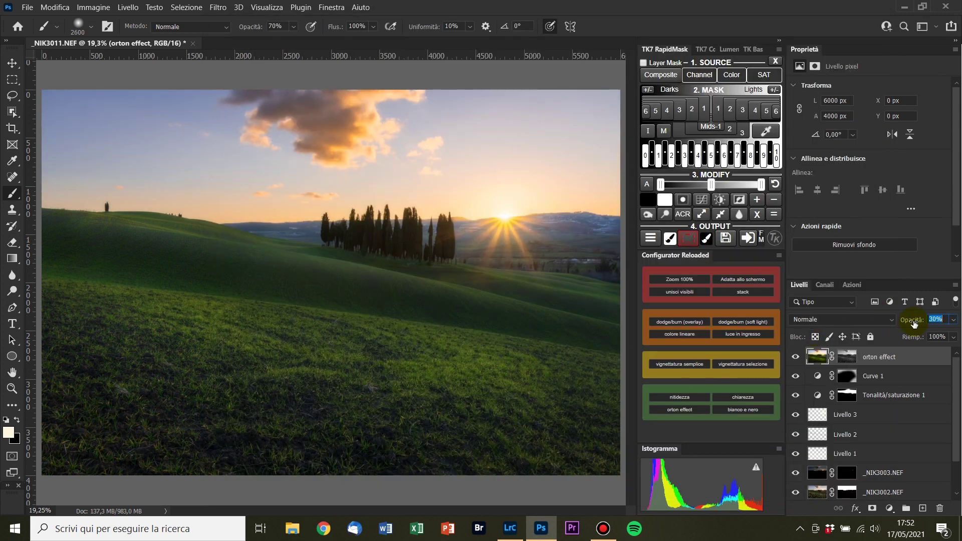
- Reduce the orton effect layer's opacity to 12%, comparing the image with the layer hidden and shown
type("15")
key("Return")
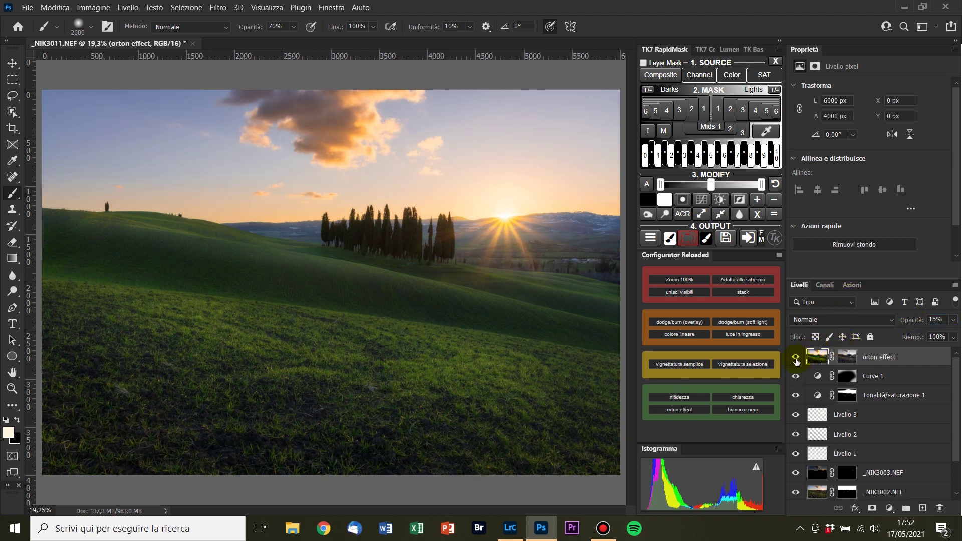
left_click(797, 359)
left_click(796, 359)
type("13")
key("BackSpace")
type("2")
- Group all layers from orton effect down to Livello 1
scroll(930, 450, "down", 2)
left_click(928, 417, "shift")
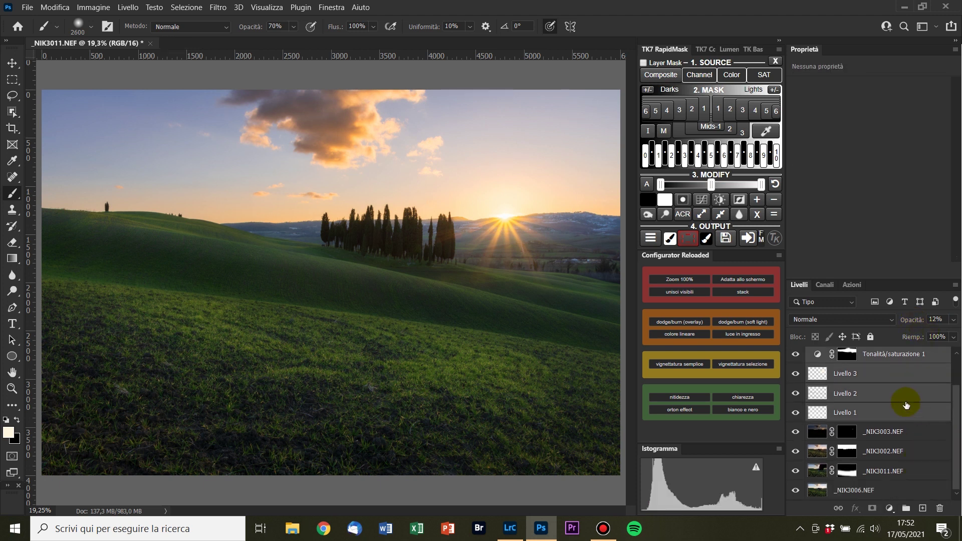
key("ctrl+g")
- Compare the edit stages by hiding the new group and the masked exposures above _NIK3006.NEF, and show all the layers again
left_click(797, 361)
left_click(797, 361)
left_click(797, 361)
left_click(797, 360)
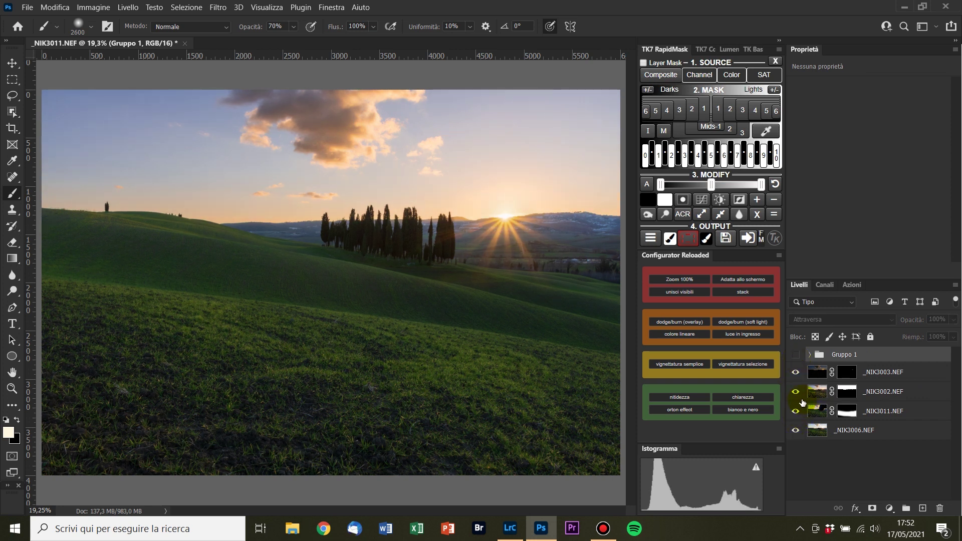
left_click_drag(796, 372, 797, 412)
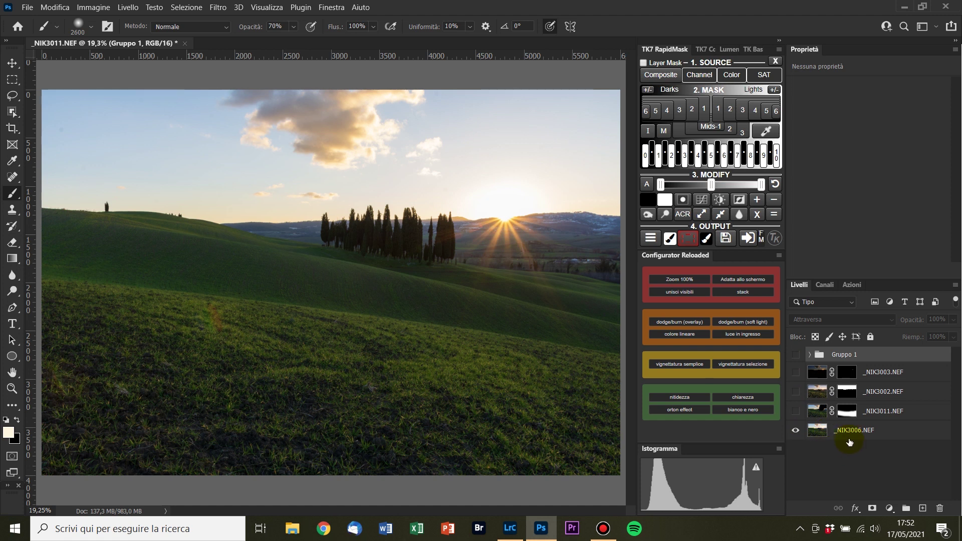
left_click(795, 413)
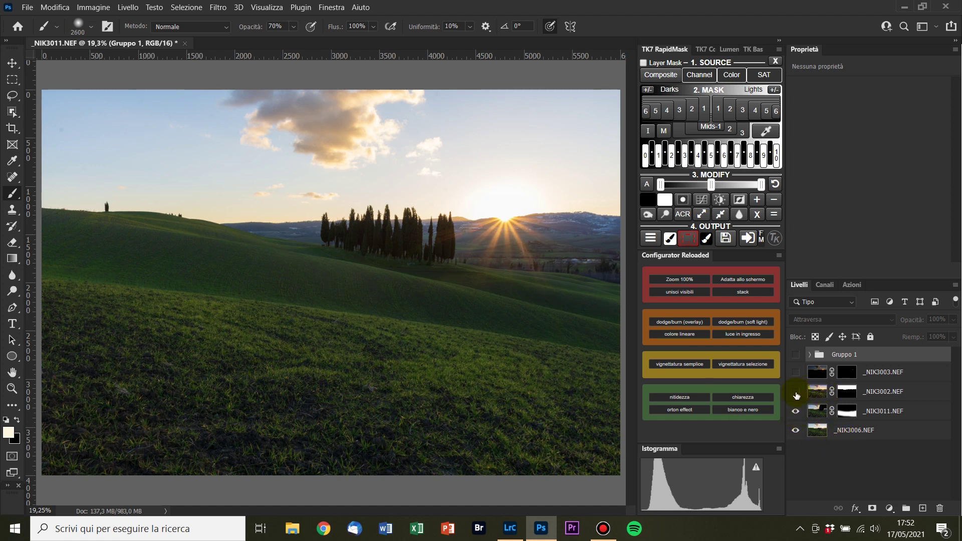
left_click(795, 392)
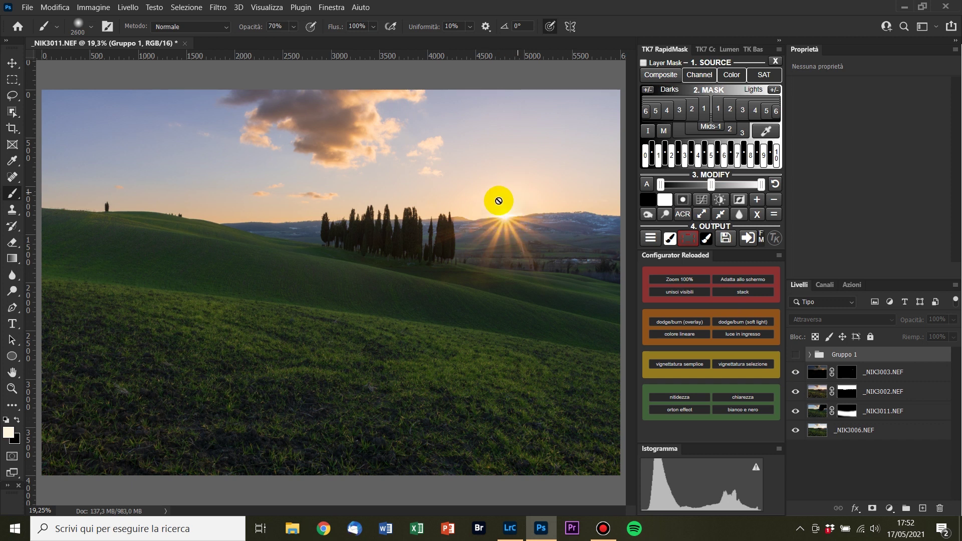
left_click(795, 355)
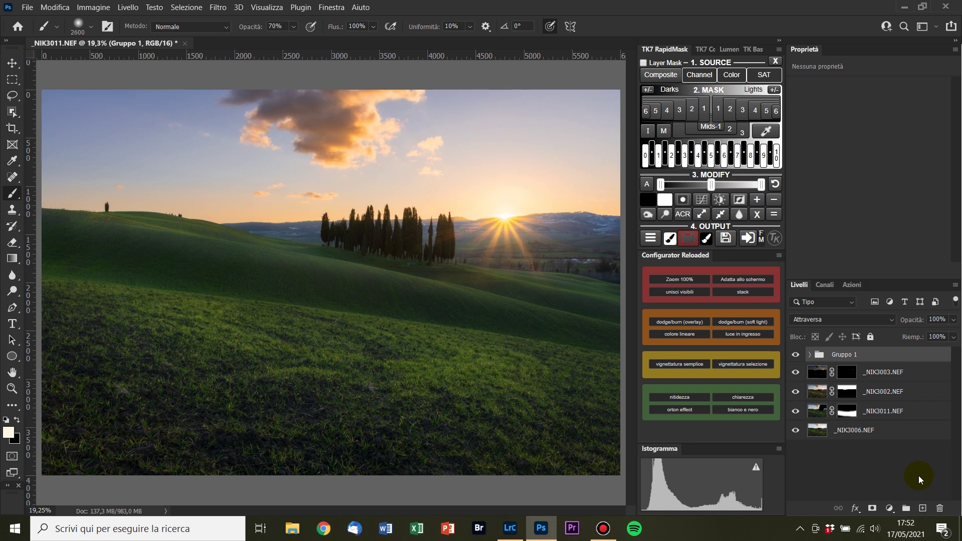